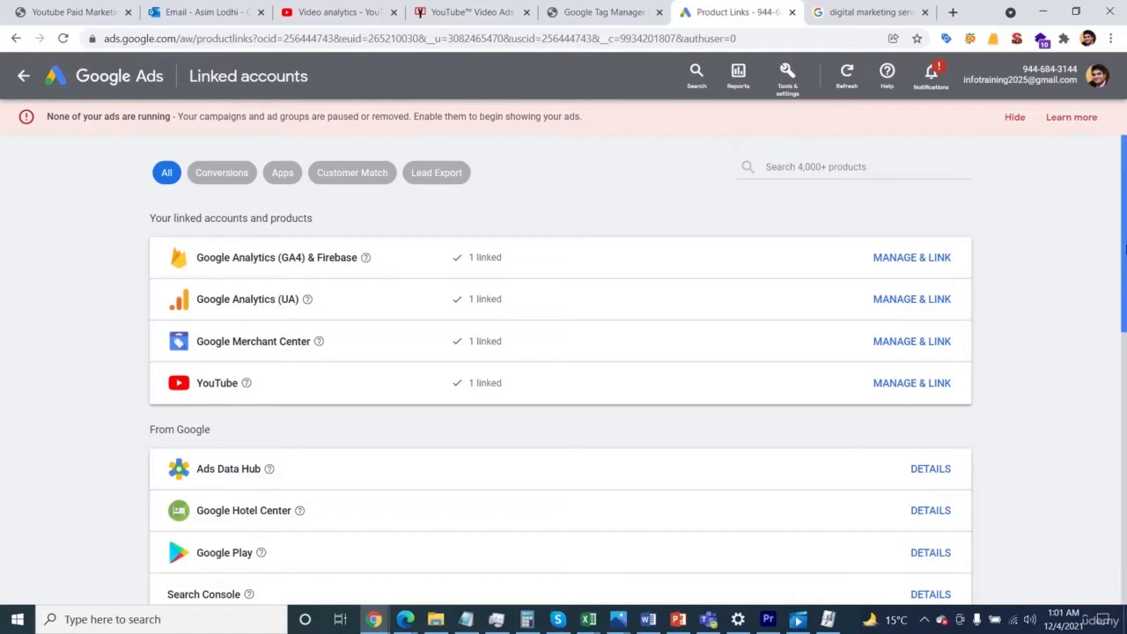
pyautogui.moveTo(1124, 250); pyautogui.dragTo(1124, 308)
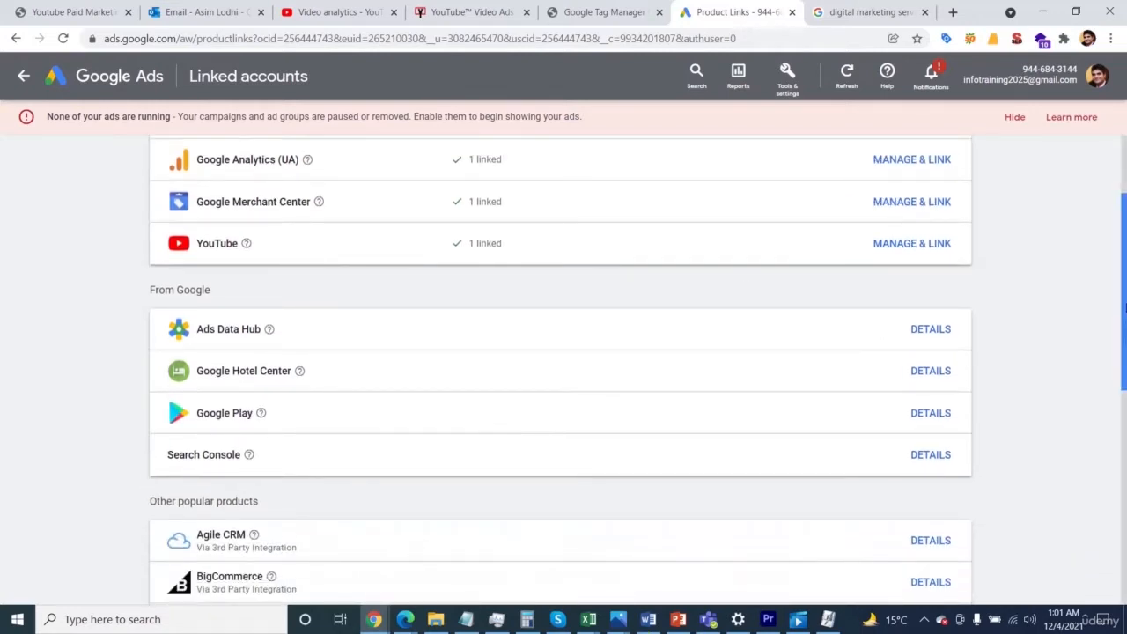
pyautogui.scroll(-5, 1122, 301)
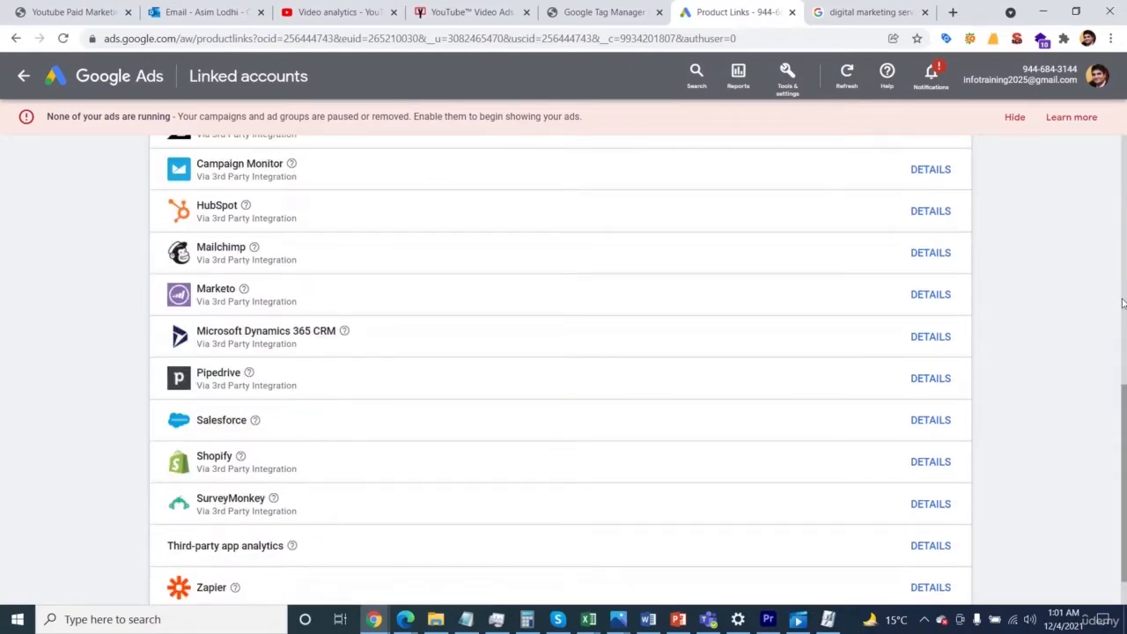
pyautogui.scroll(-1, 1118, 309)
pyautogui.scroll(10, 1112, 324)
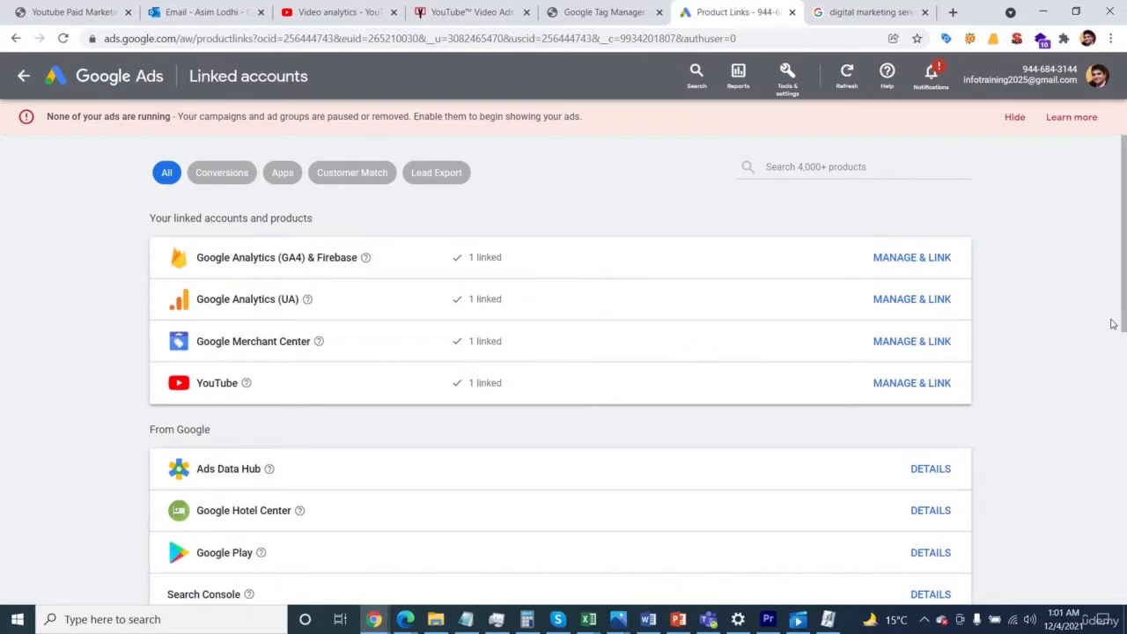
pyautogui.scroll(-1, 1112, 324)
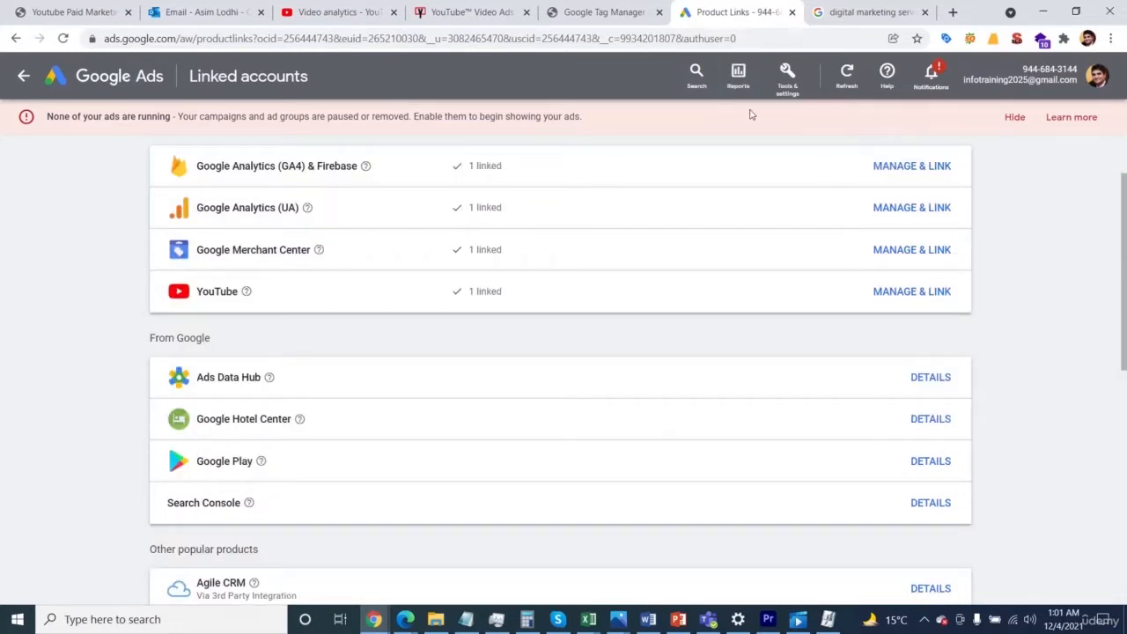
# Step: Open the data sources in Audience manager and start editing the Google Ads tag source
pyautogui.click(792, 78)
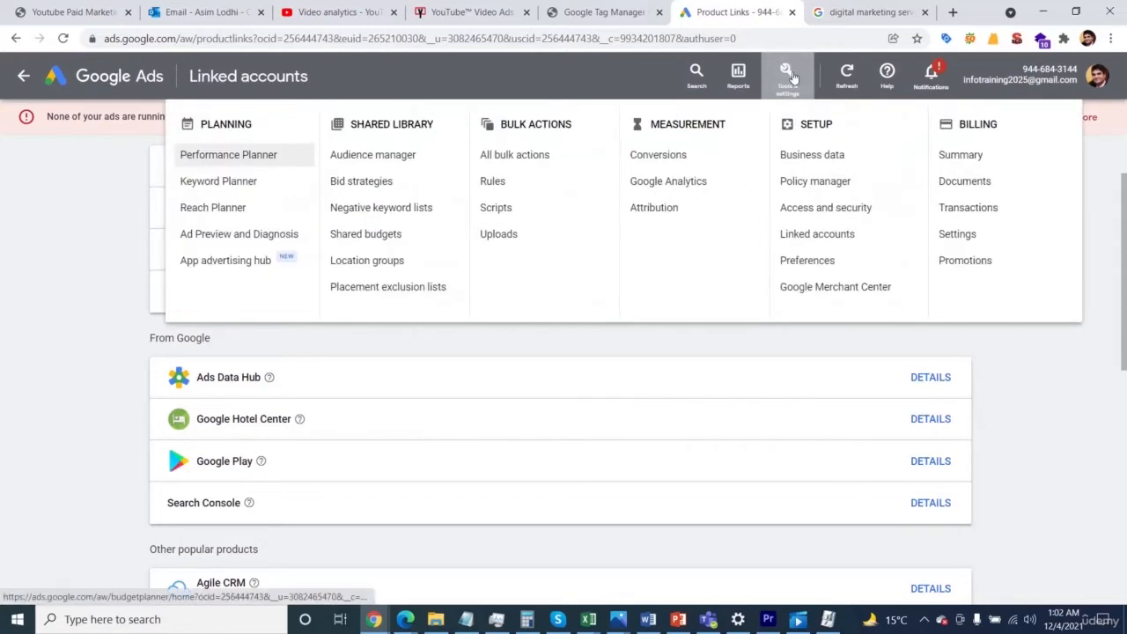
pyautogui.click(431, 160)
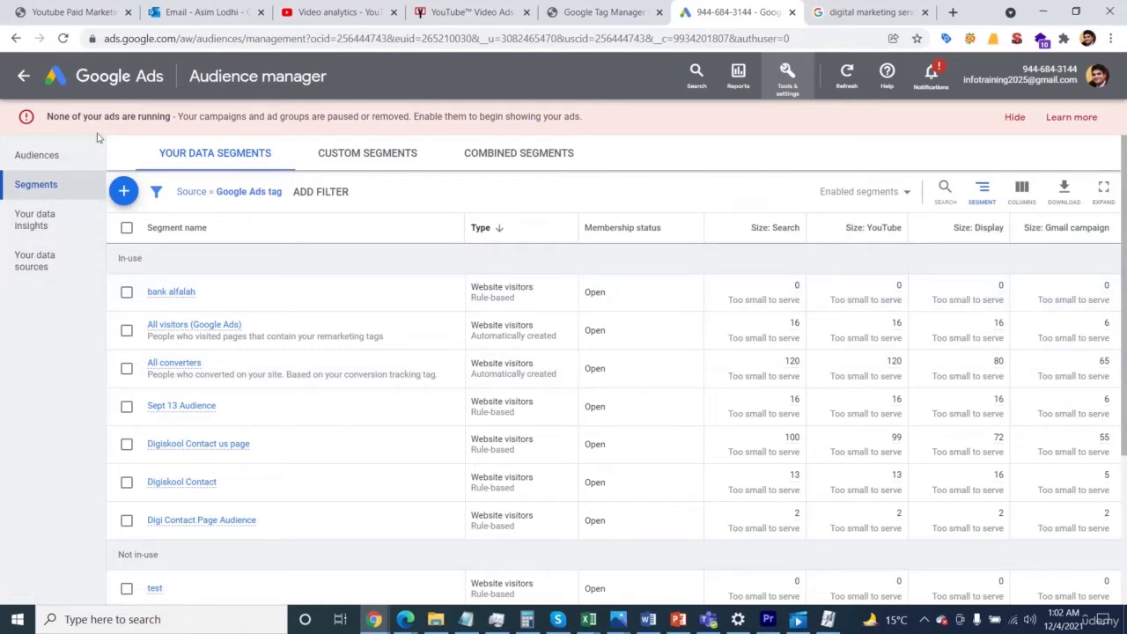
pyautogui.click(56, 269)
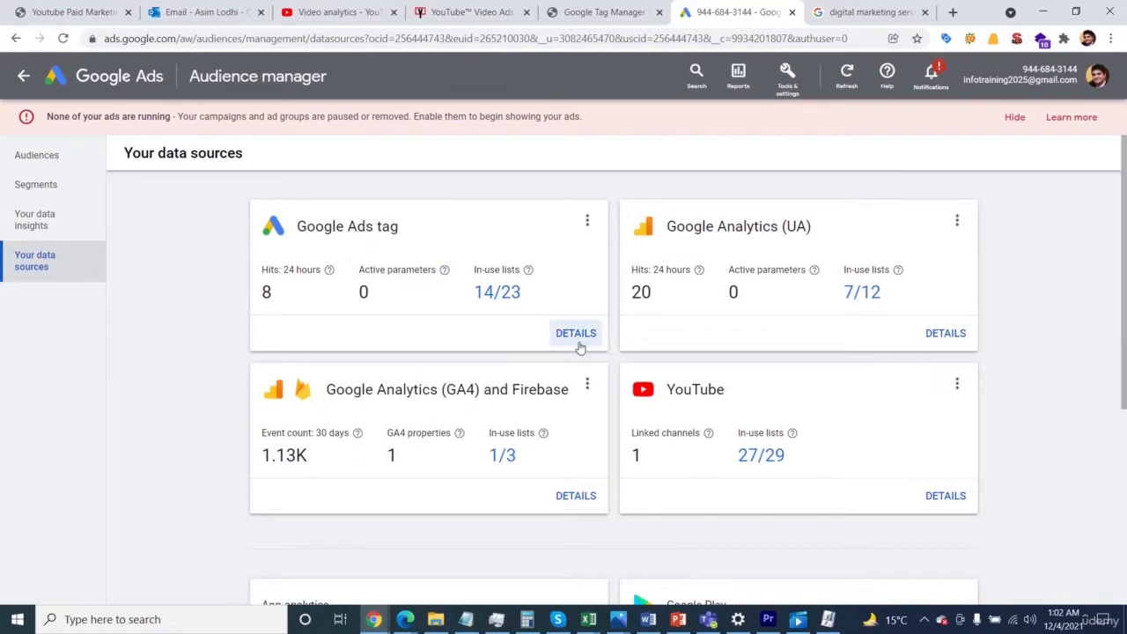
pyautogui.click(588, 220)
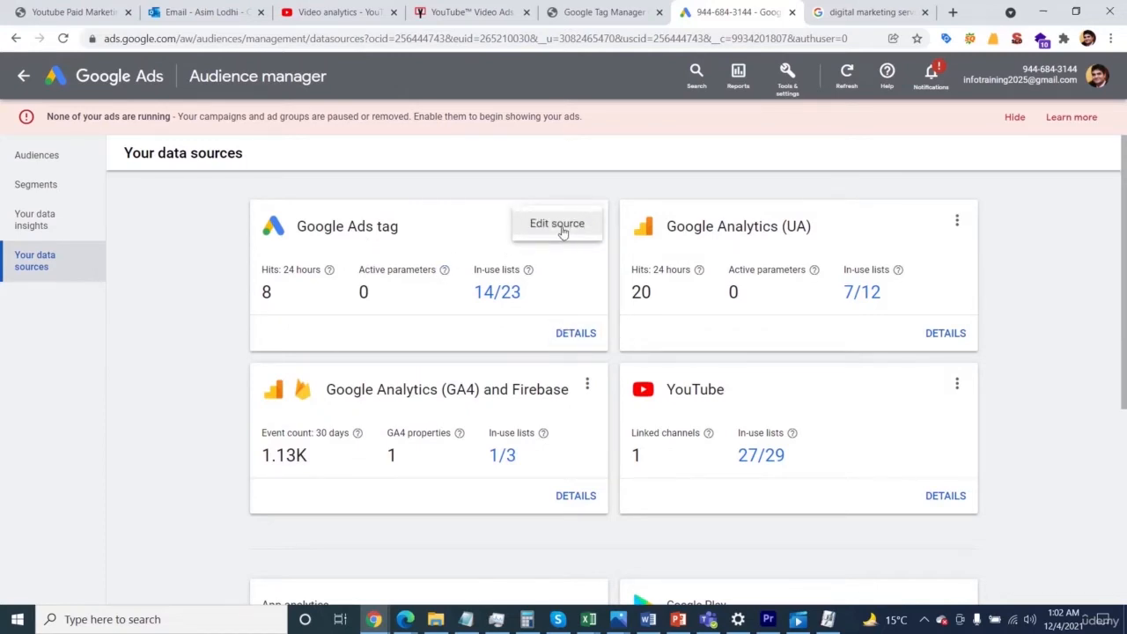
pyautogui.click(560, 228)
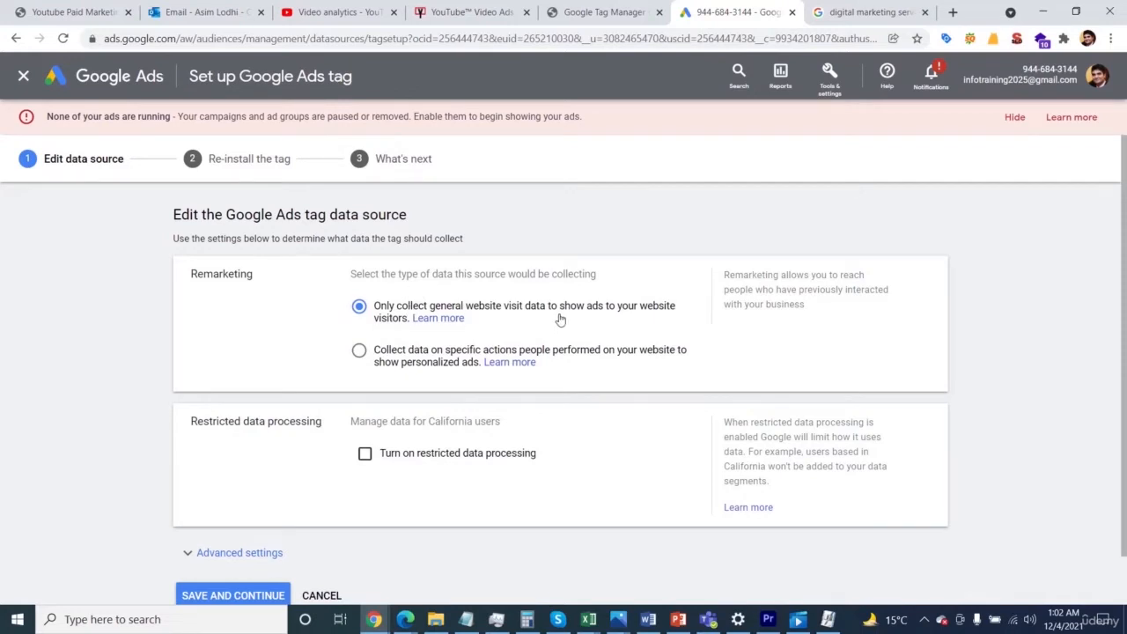
# Step: Expand the advanced settings of the Google Ads tag source and save it with general website visit data collection
pyautogui.scroll(-1, 466, 458)
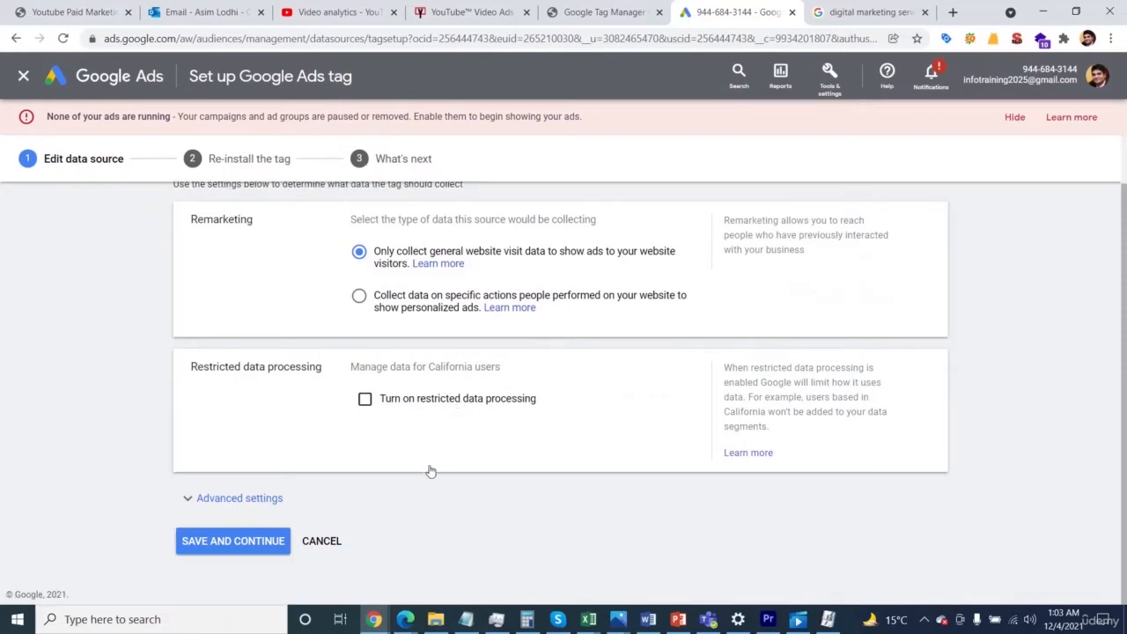
pyautogui.click(256, 498)
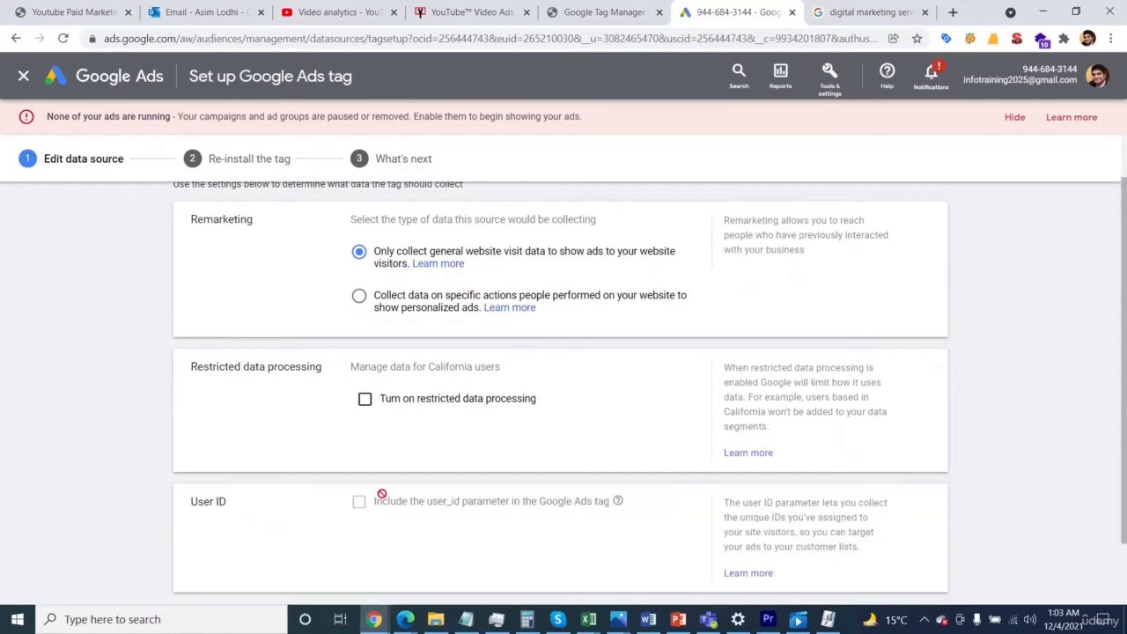
pyautogui.scroll(-1, 391, 489)
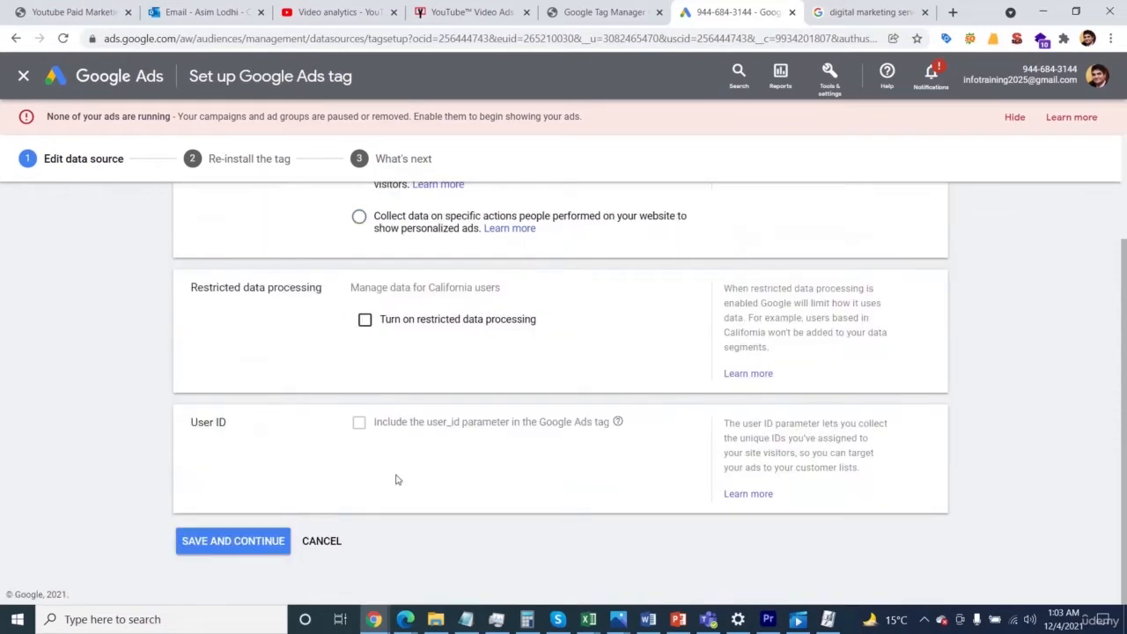
pyautogui.click(251, 541)
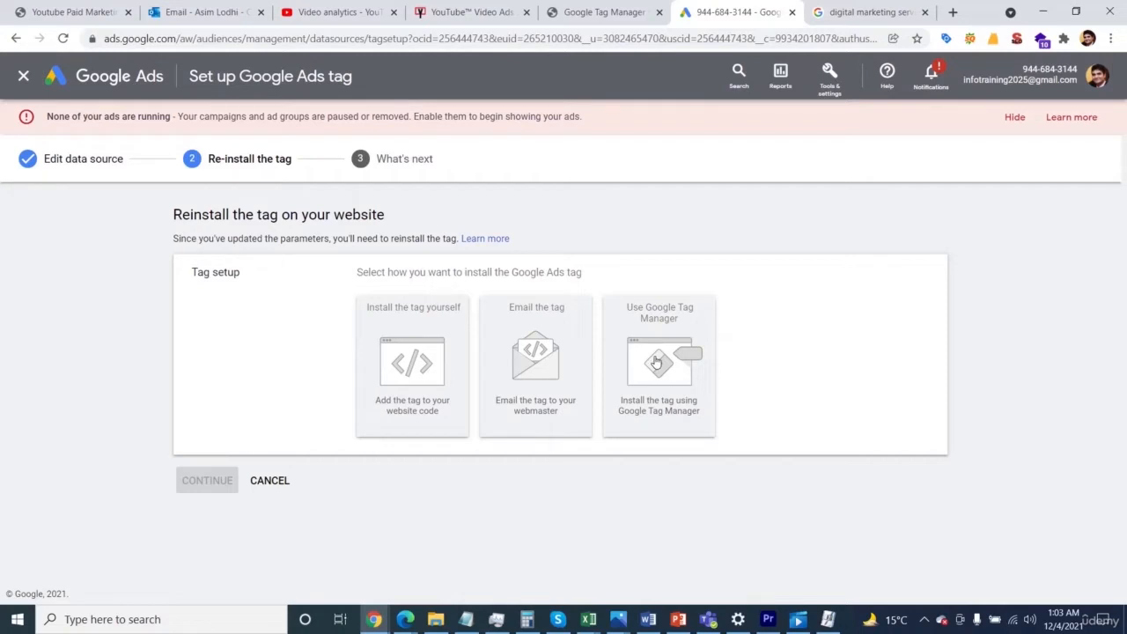
# Step: Choose Google Tag Manager as the tag installation method and copy the displayed conversion ID
pyautogui.click(666, 375)
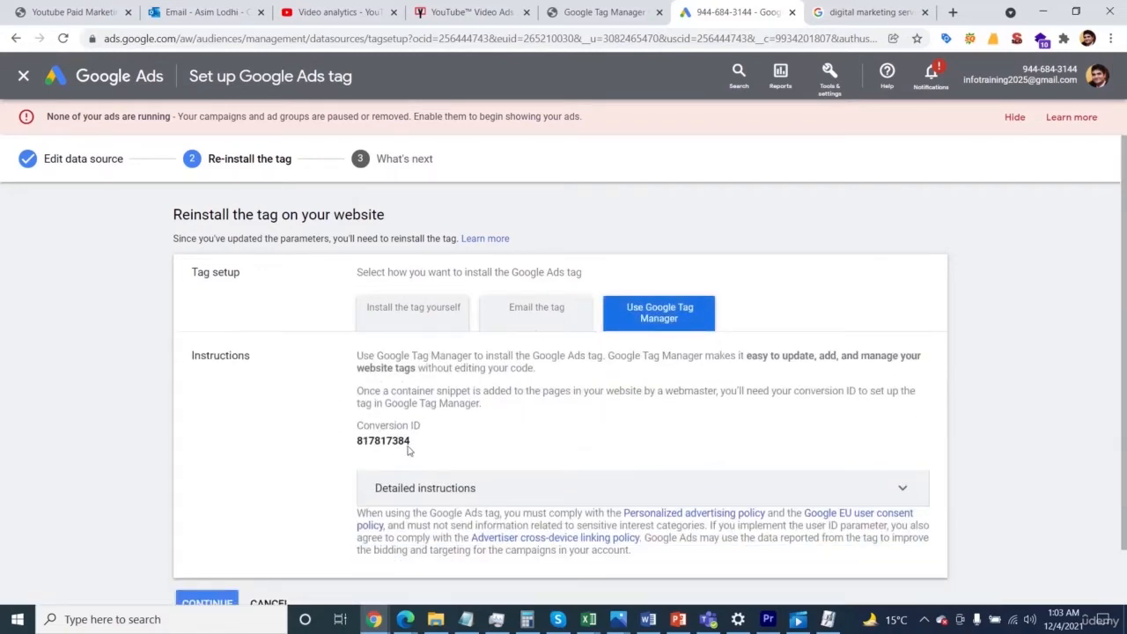
pyautogui.moveTo(411, 443); pyautogui.dragTo(354, 443)
pyautogui.click(376, 448)
pyautogui.doubleClick(359, 440)
pyautogui.rightClick(387, 445)
pyautogui.click(408, 460)
# Step: Switch to the Google Tag Manager window and create a new tag of type Google Ads Remarketing
pyautogui.click(374, 608)
pyautogui.click(294, 549)
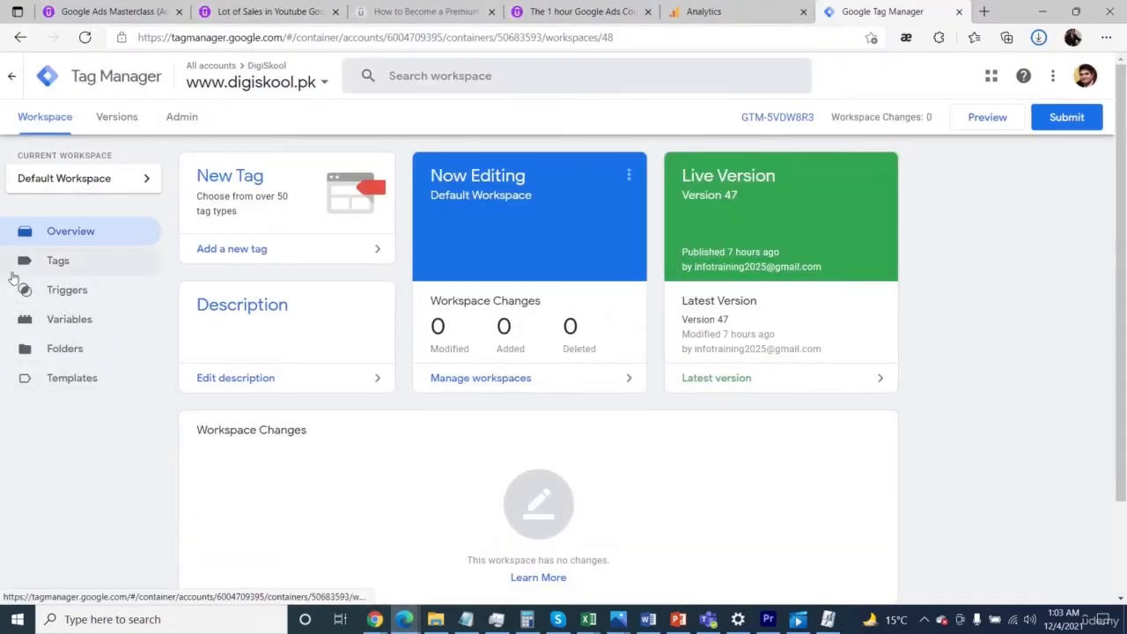
pyautogui.click(67, 264)
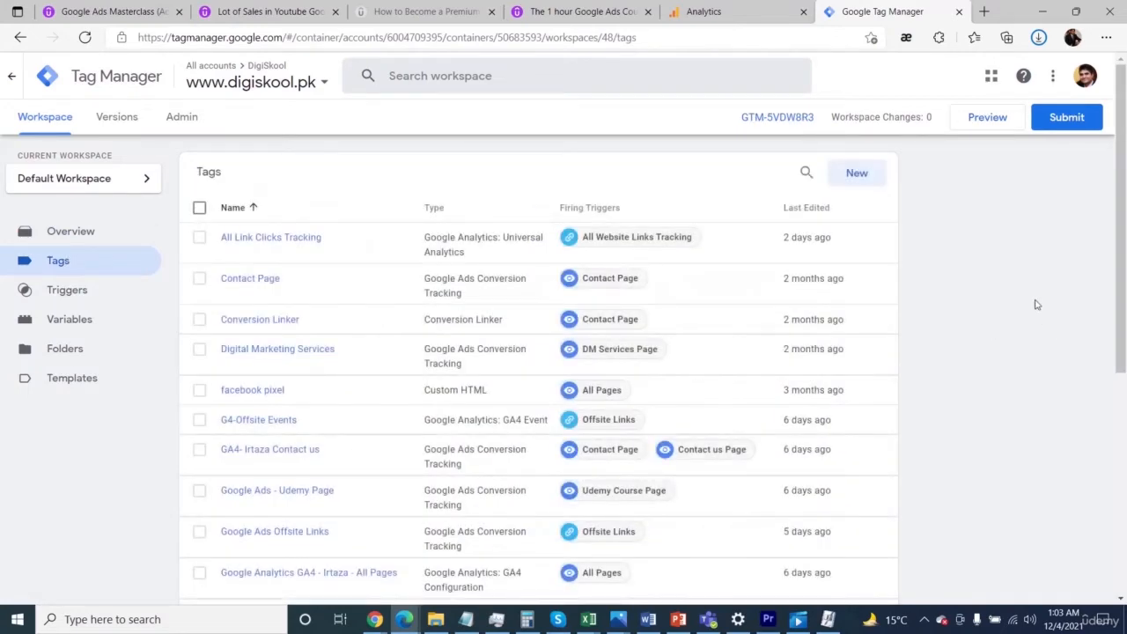
pyautogui.scroll(-3, 1024, 325)
pyautogui.scroll(3, 1026, 328)
pyautogui.click(859, 175)
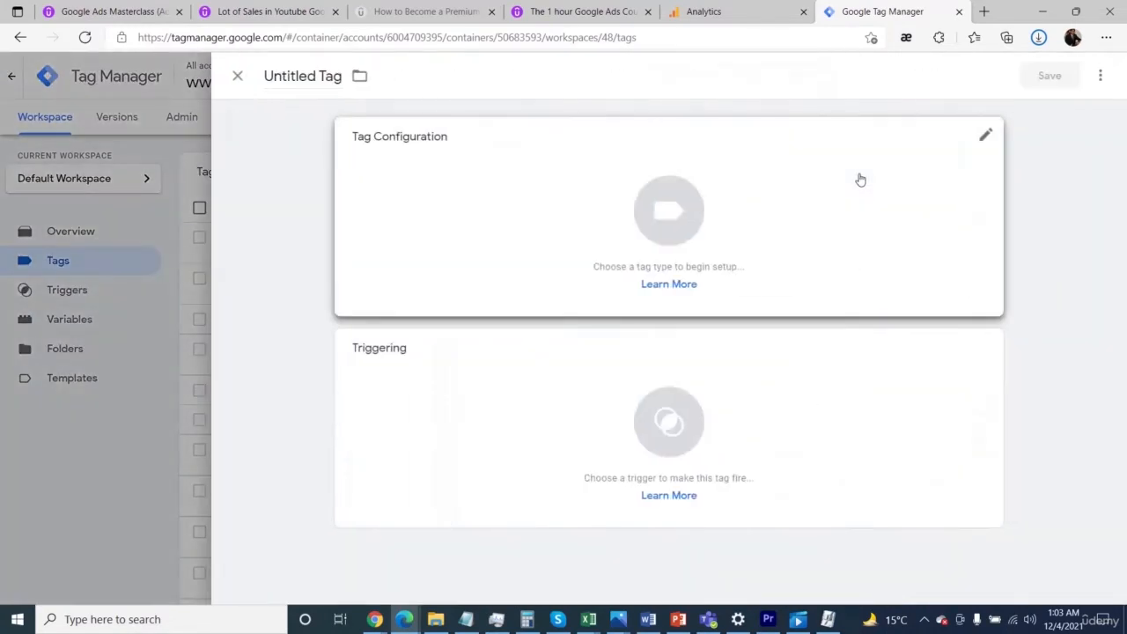
pyautogui.click(985, 140)
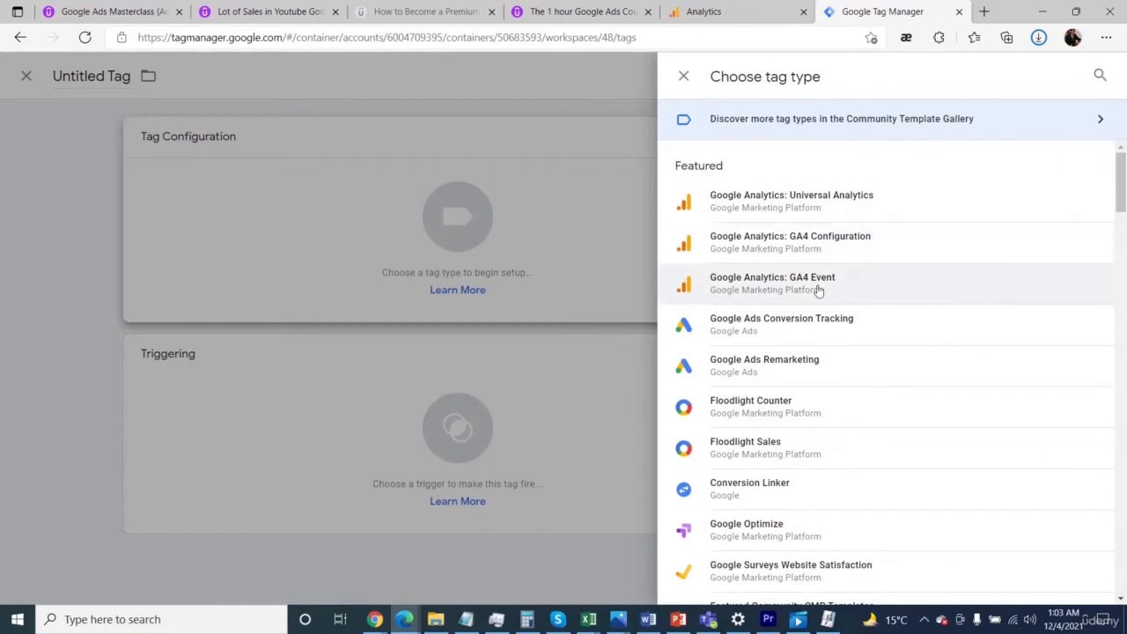
pyautogui.click(907, 377)
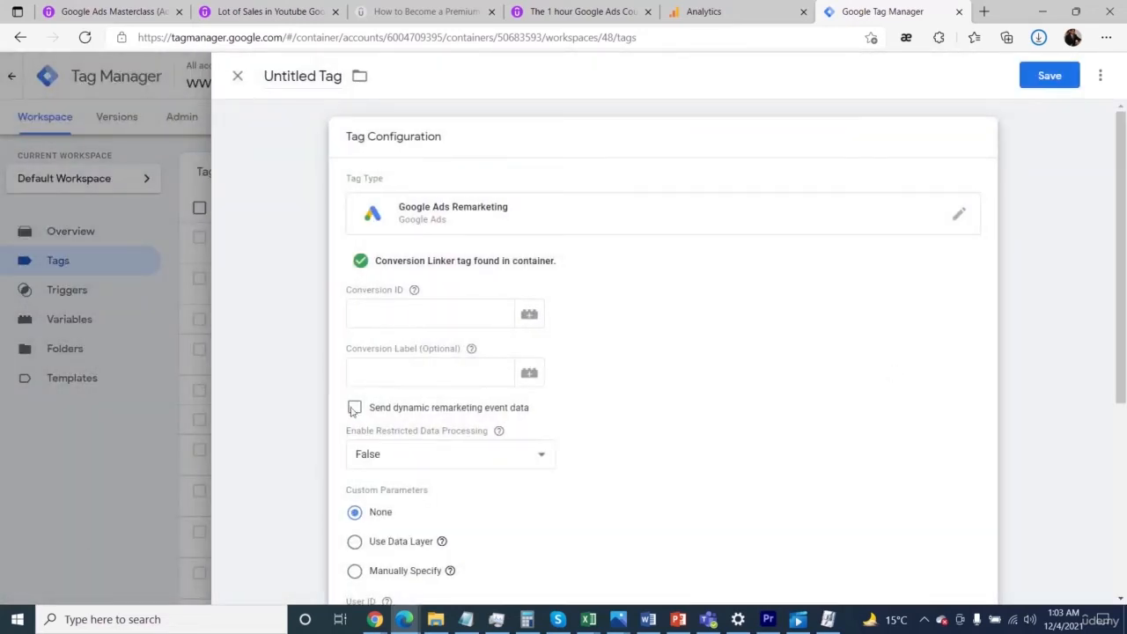
# Step: Copy the conversion ID from the Google Ads tag setup page and paste it into the remarketing tag's Conversion ID
pyautogui.moveTo(373, 621)
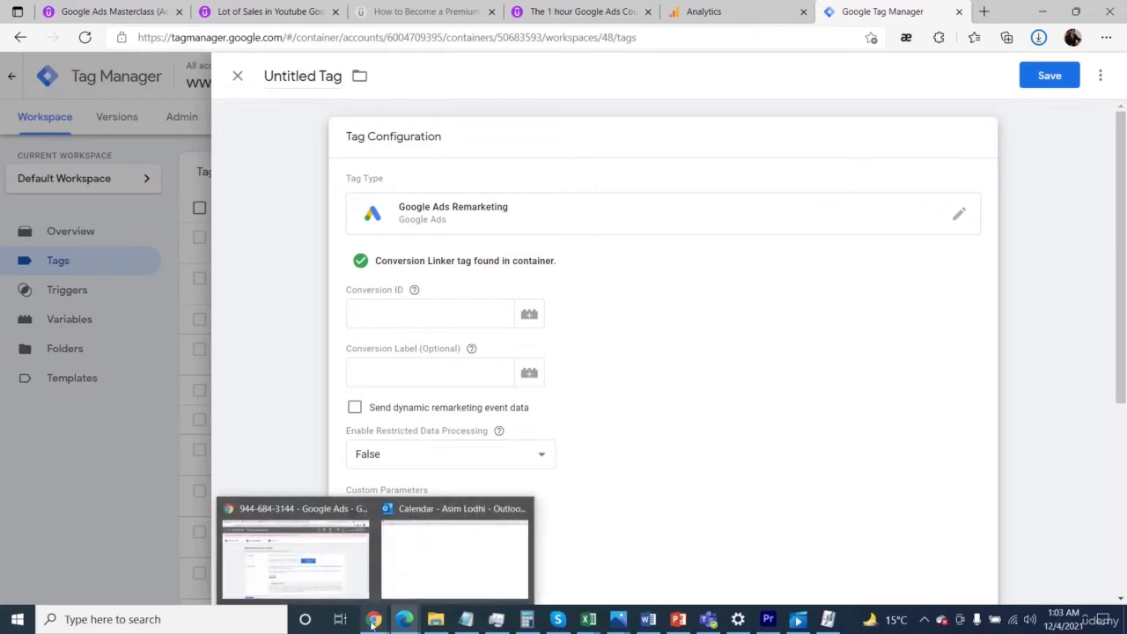
pyautogui.click(290, 559)
pyautogui.moveTo(414, 442); pyautogui.dragTo(362, 442)
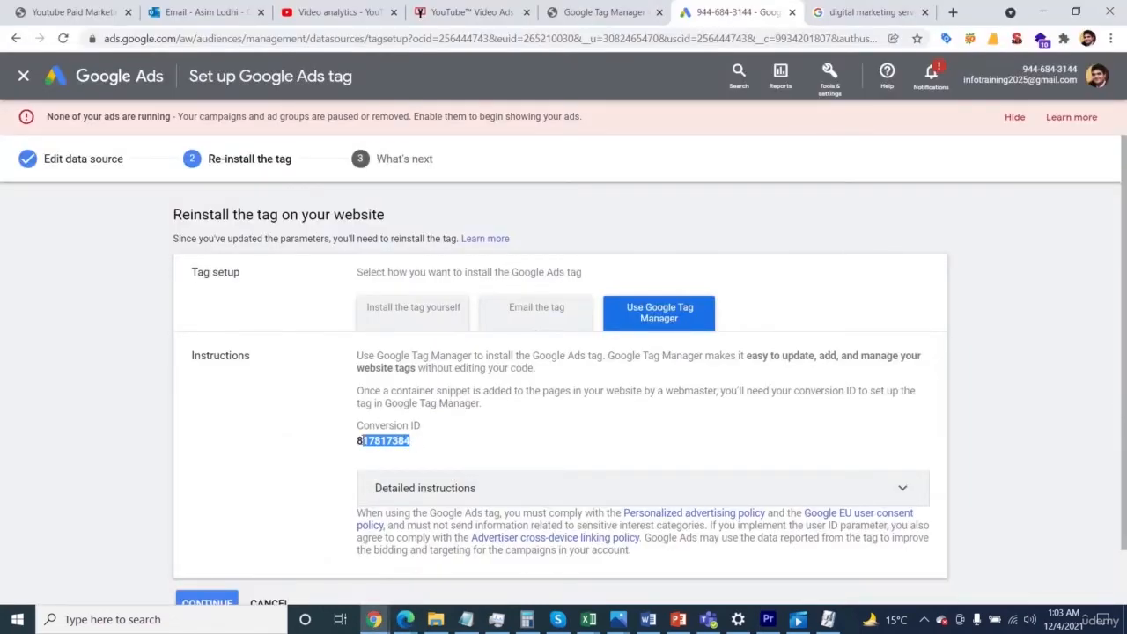
pyautogui.rightClick(362, 441)
pyautogui.click(397, 455)
pyautogui.moveTo(404, 621)
pyautogui.click(322, 556)
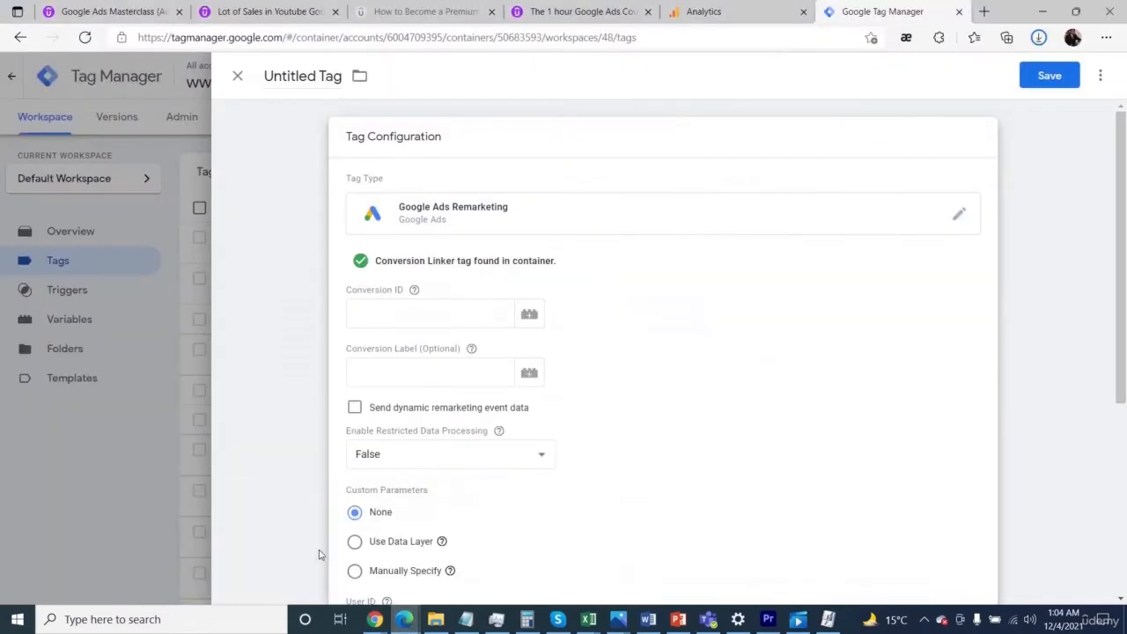
pyautogui.click(364, 318)
pyautogui.rightClick(371, 316)
pyautogui.click(406, 334)
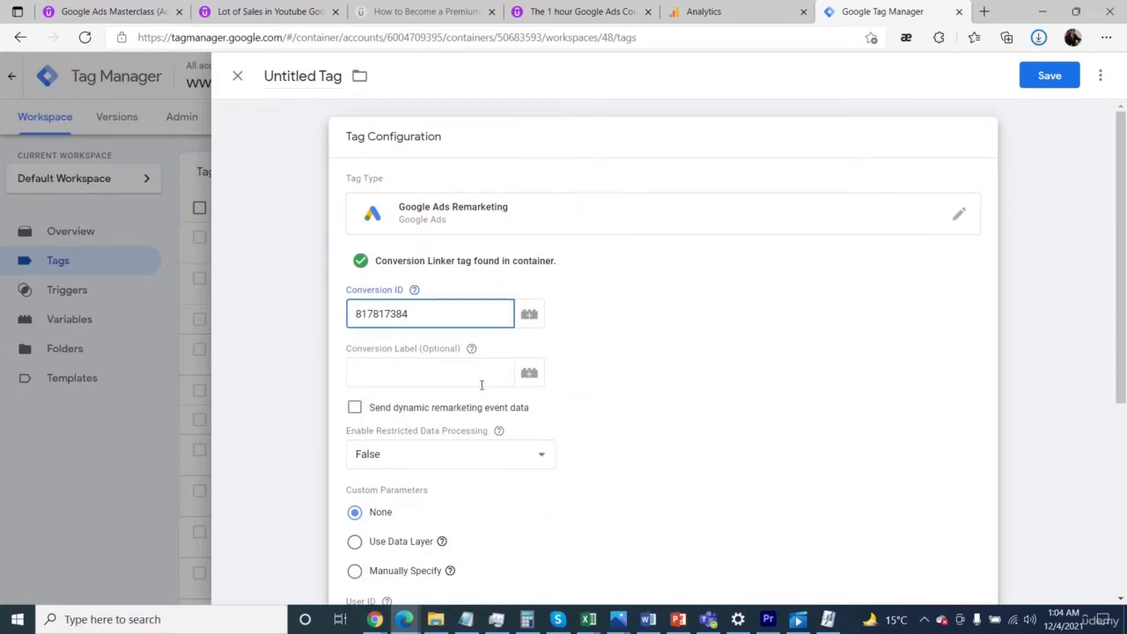
# Step: Add the All Pages page view trigger to the remarketing tag
pyautogui.scroll(-4, 782, 357)
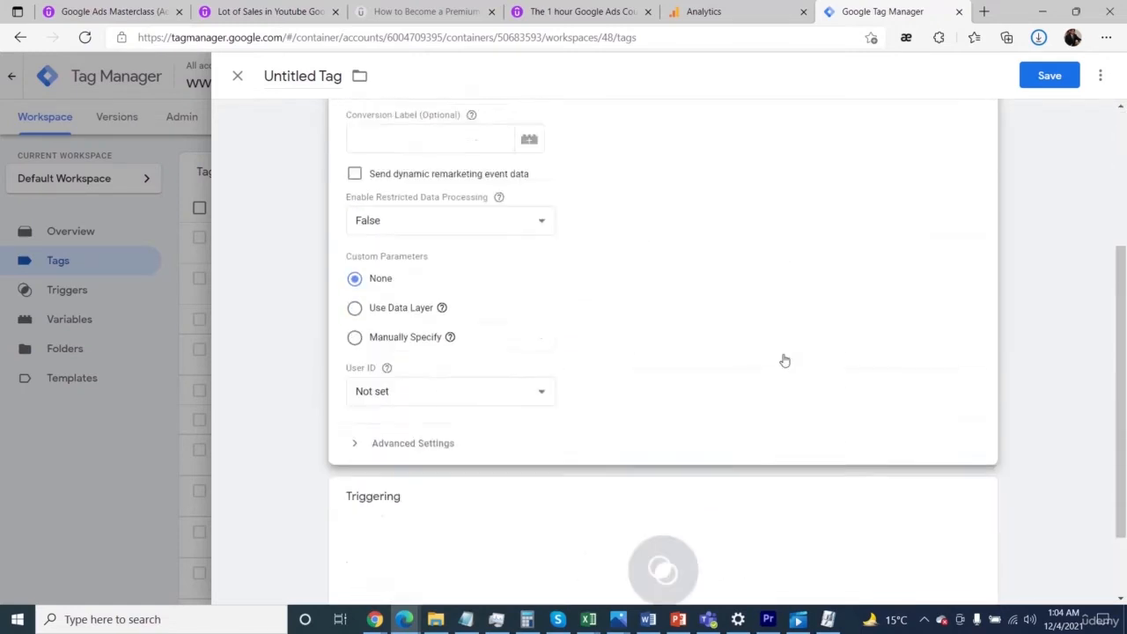
pyautogui.scroll(3, 784, 360)
pyautogui.scroll(-4, 785, 360)
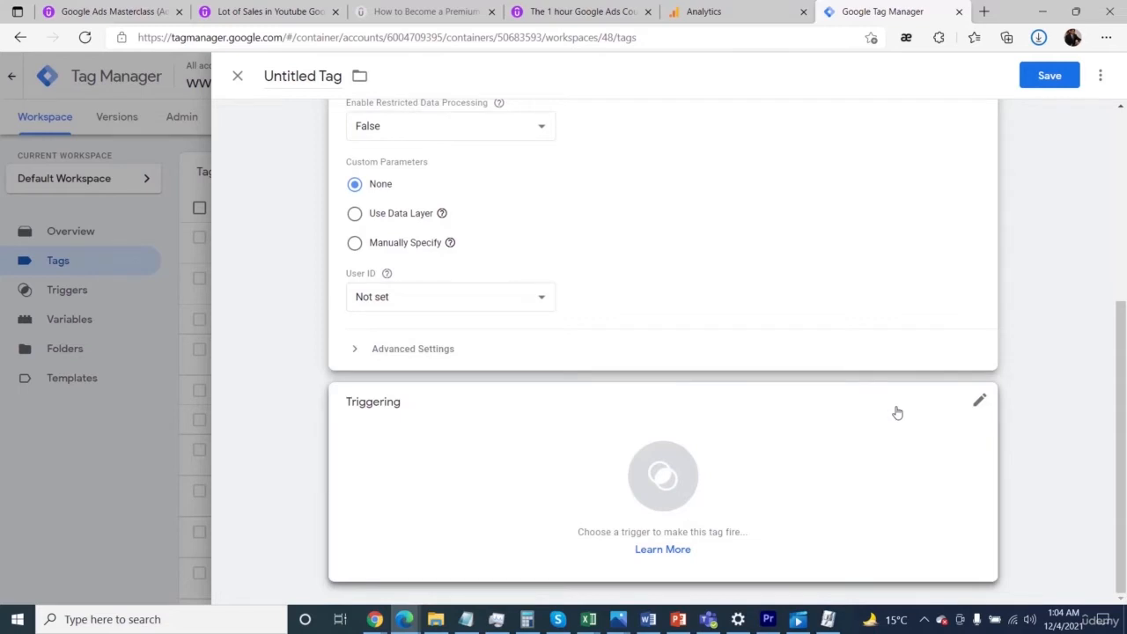
pyautogui.click(980, 403)
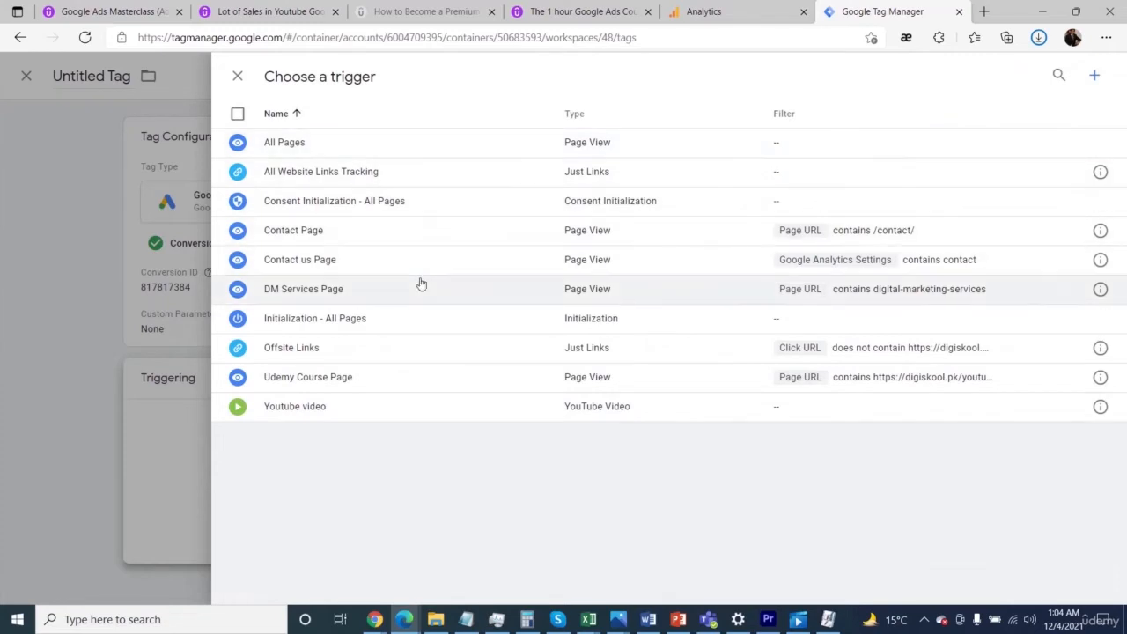
pyautogui.click(378, 149)
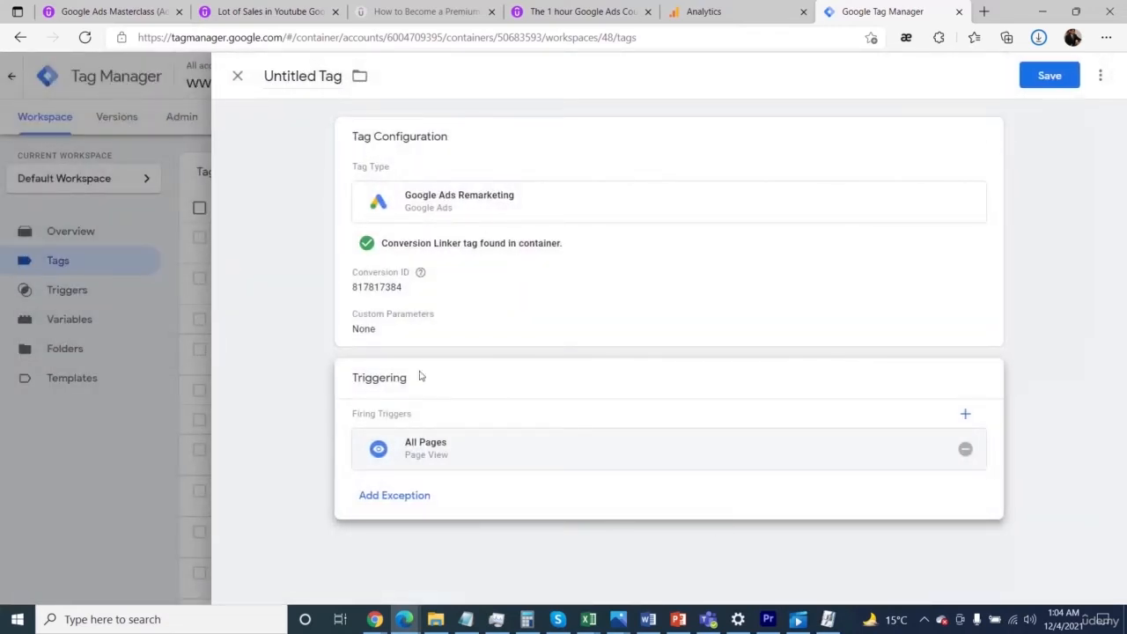
# Step: Name the untitled tag "Remarketing All Pages"
pyautogui.click(332, 76)
pyautogui.press('BackSpace')
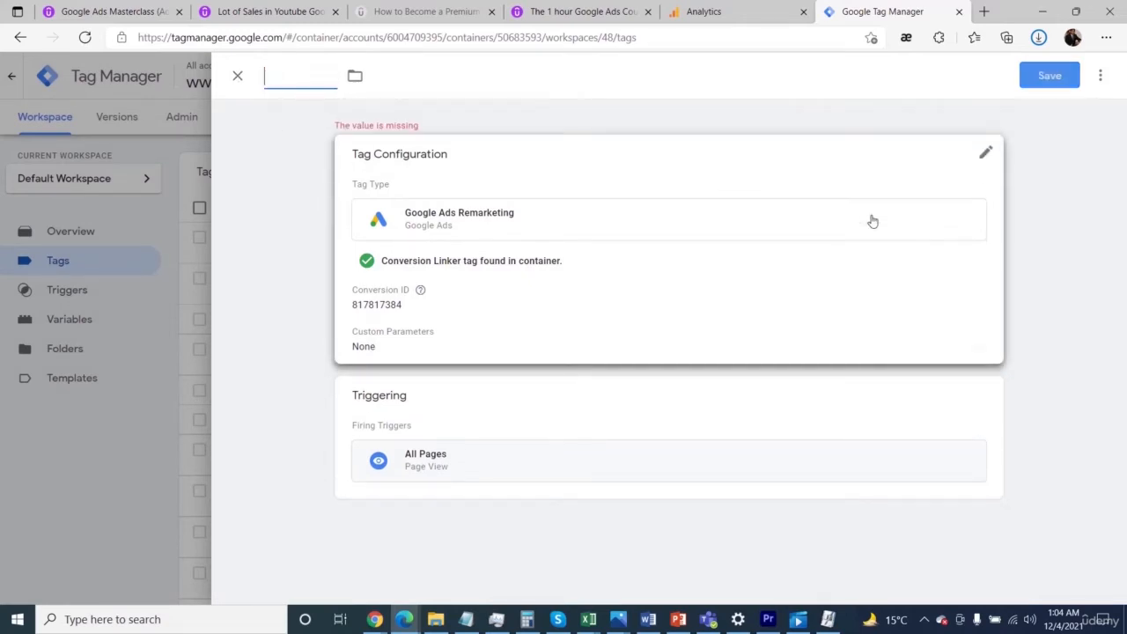
pyautogui.write('Remark')
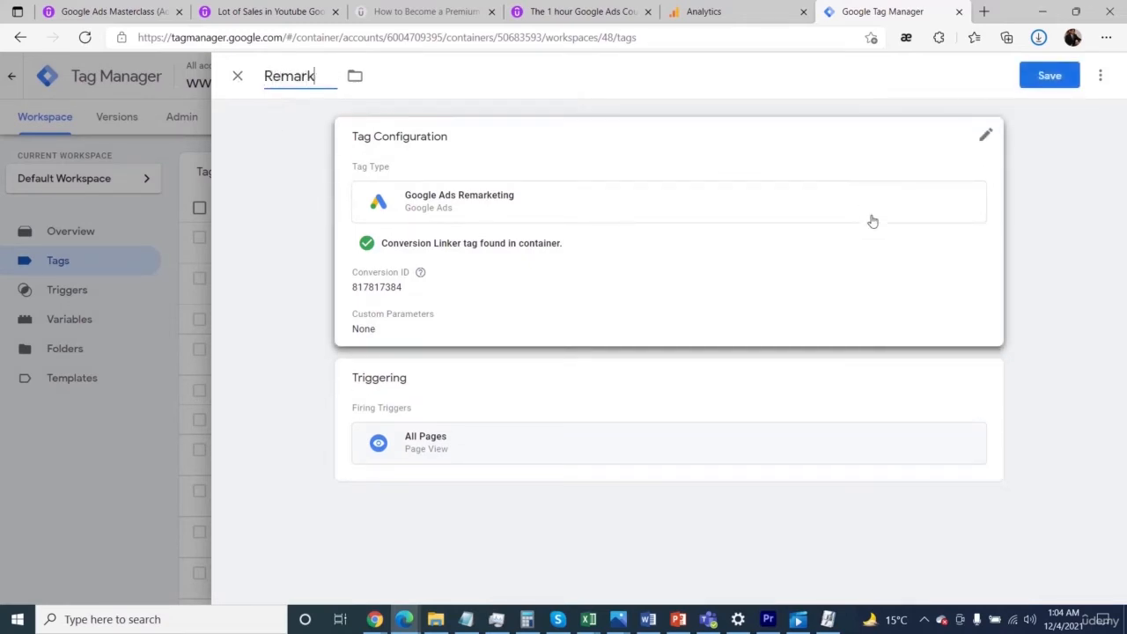
pyautogui.write('eting All Pages')
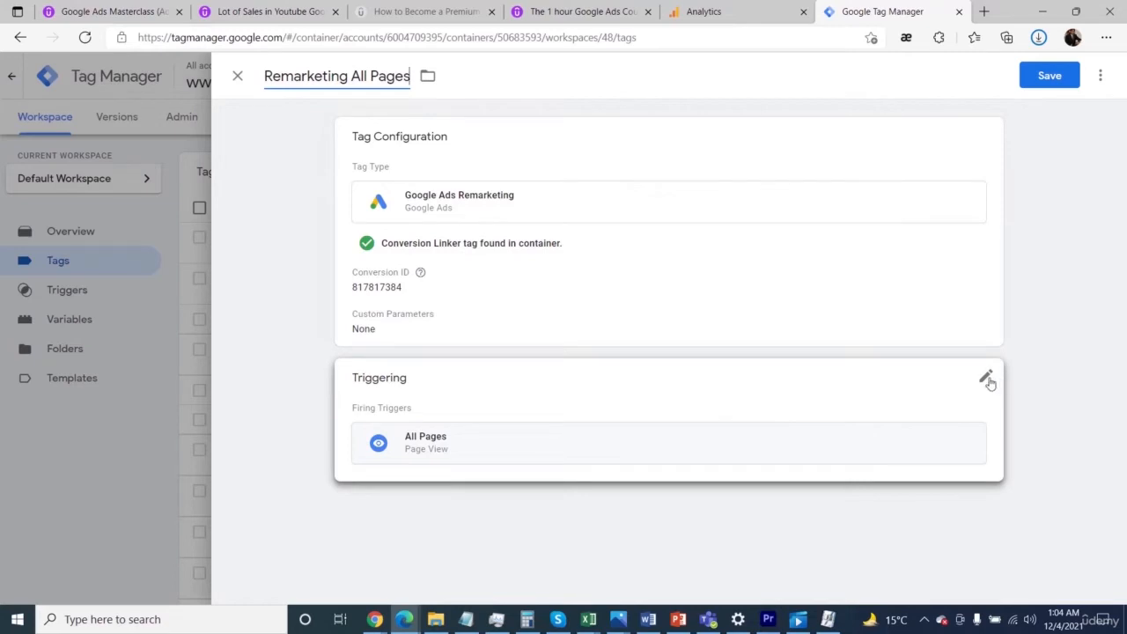
# Step: Replace the tag's All Pages trigger with the Contact Page trigger
pyautogui.click(988, 382)
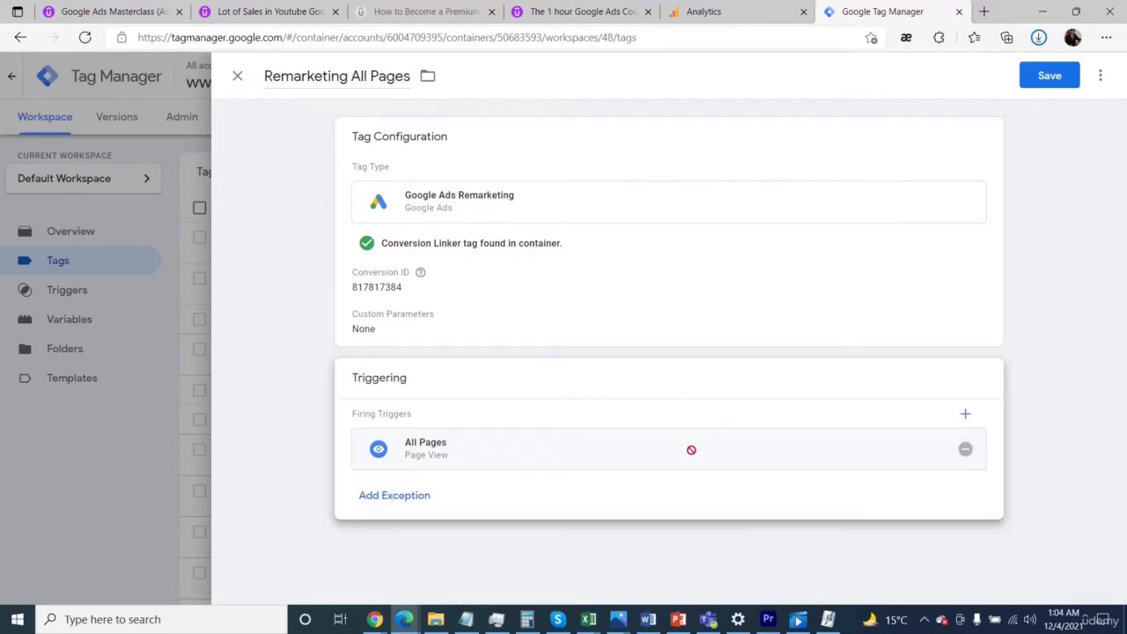
pyautogui.click(965, 449)
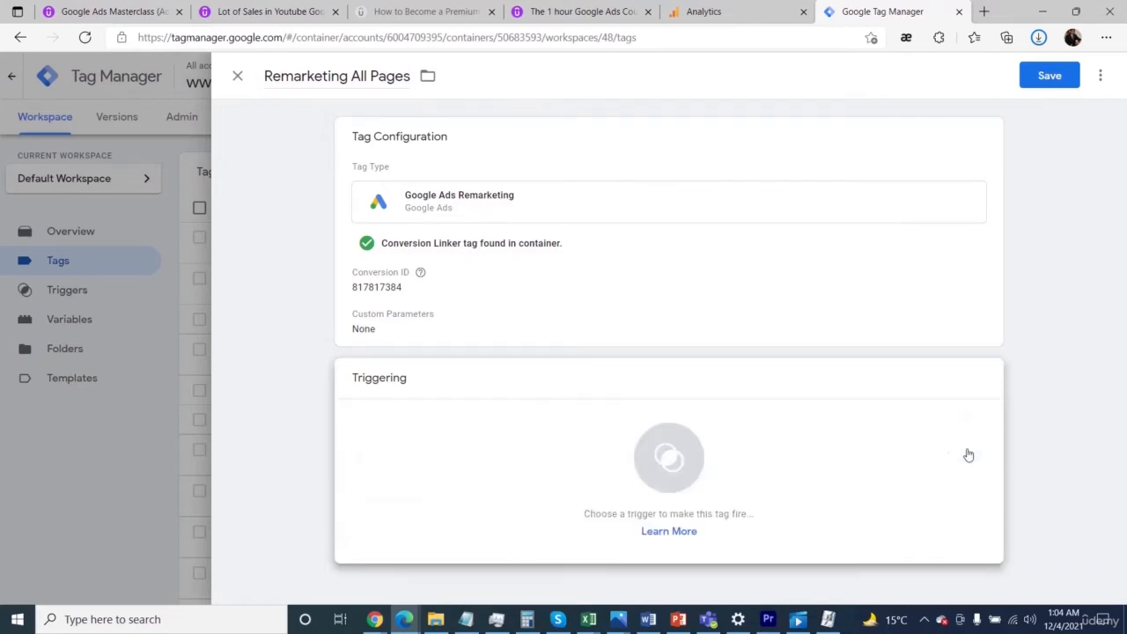
pyautogui.click(986, 381)
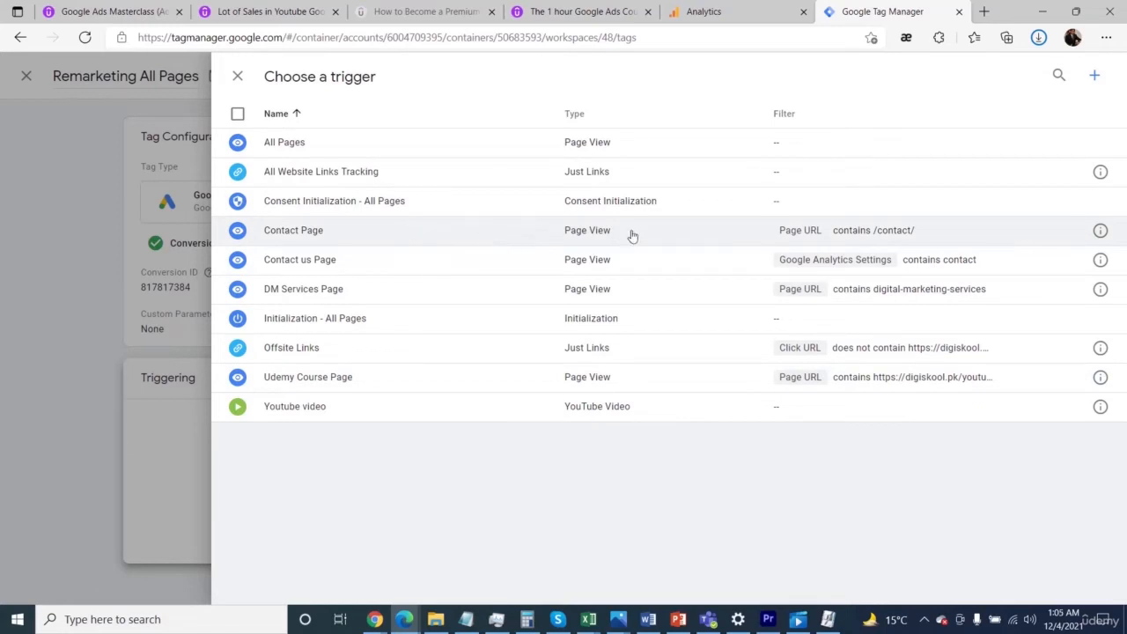
pyautogui.click(672, 235)
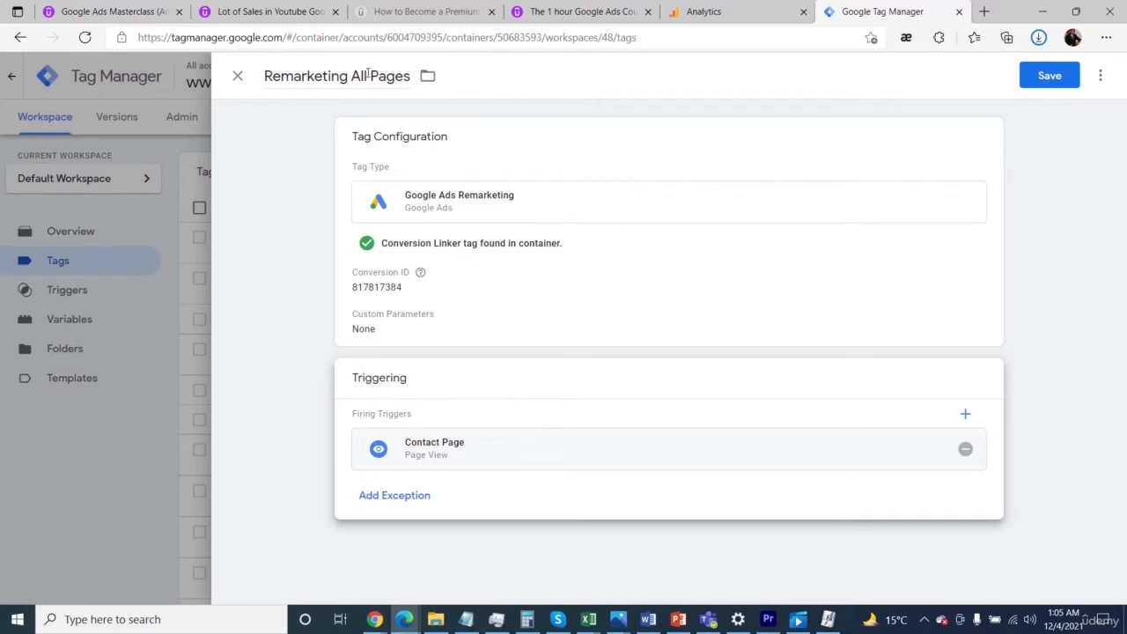
# Step: Rename the remarketing tag "Remarketing only my Contact Page" and save it
pyautogui.click(406, 77)
pyautogui.press('BackSpace')
pyautogui.press('BackSpace')
pyautogui.press('BackSpace')
pyautogui.press('BackSpace')
pyautogui.press('BackSpace')
pyautogui.press('BackSpace')
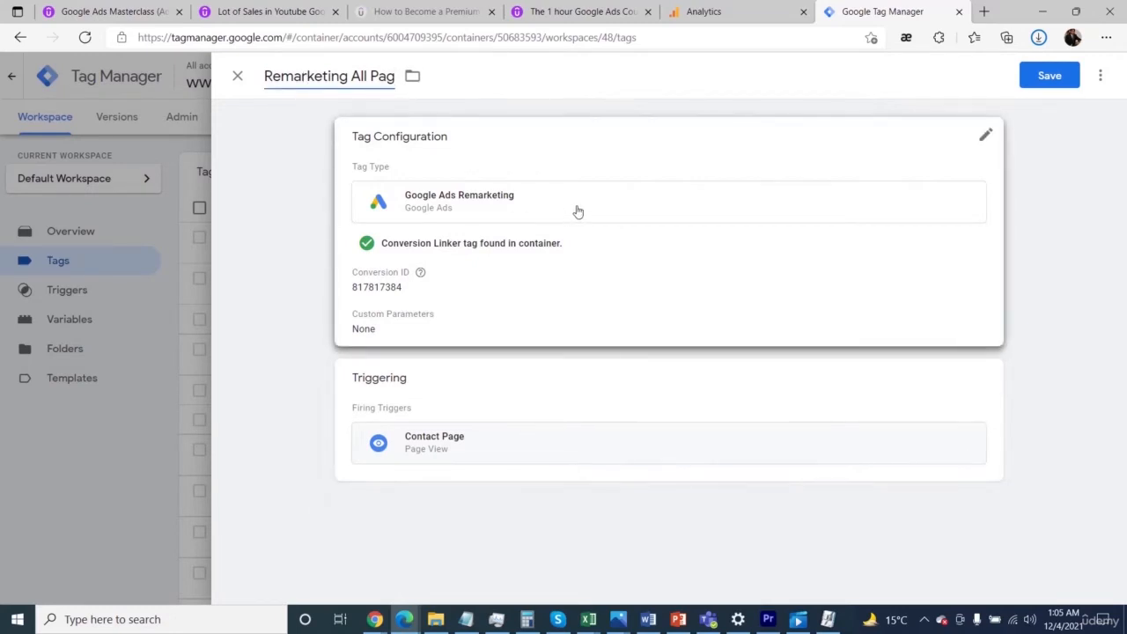
pyautogui.press('BackSpace')
pyautogui.press('BackSpace')
pyautogui.press('BackSpace')
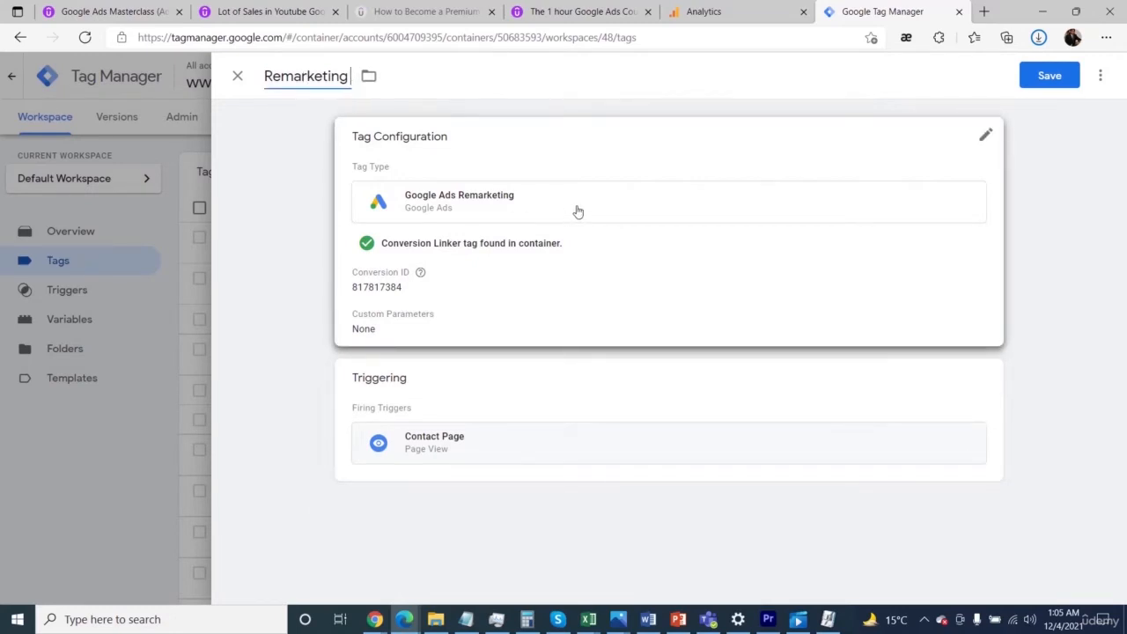
pyautogui.write('only my')
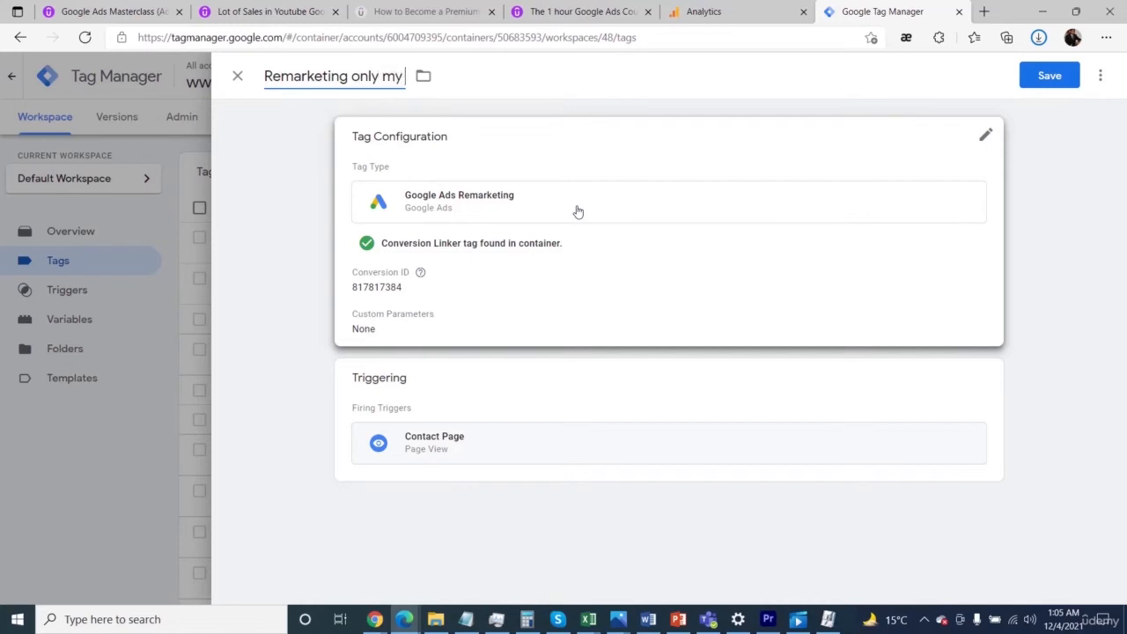
pyautogui.write(' Contact ')
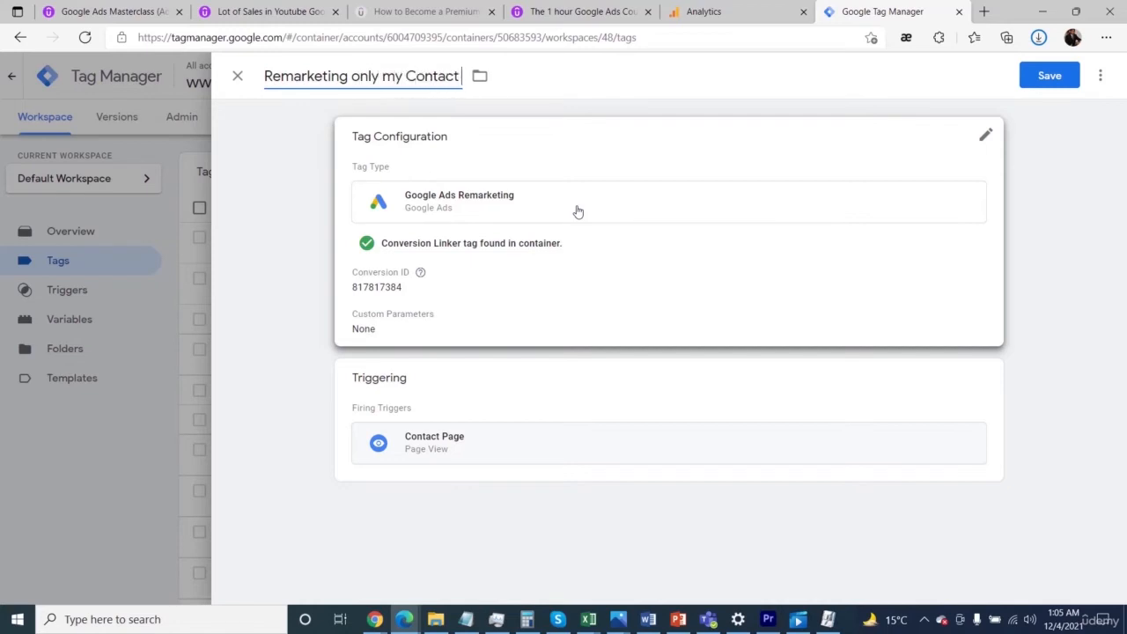
pyautogui.write('Page')
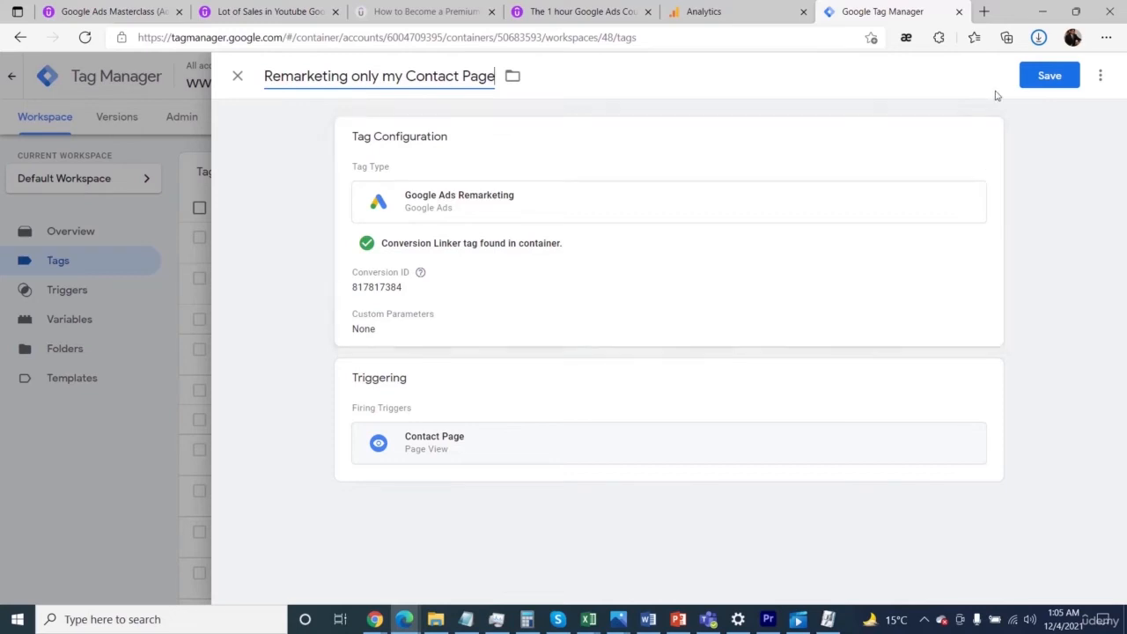
pyautogui.click(1030, 80)
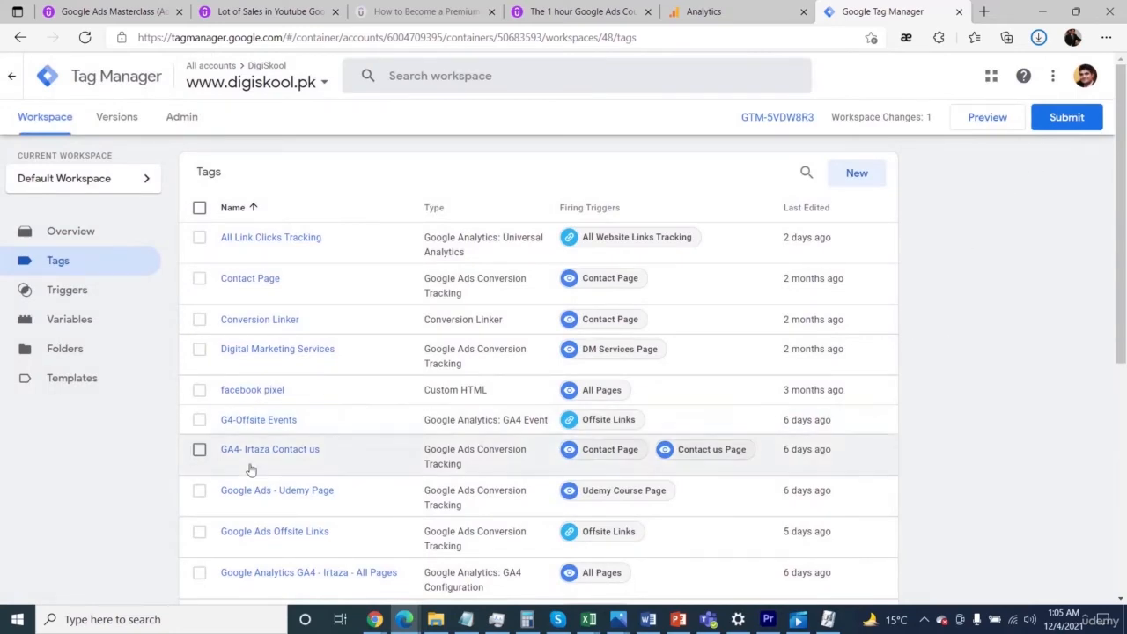
# Step: Publish the workspace changes to the Live environment with the version description "Done", leaving the version name blank
pyautogui.scroll(-5, 294, 470)
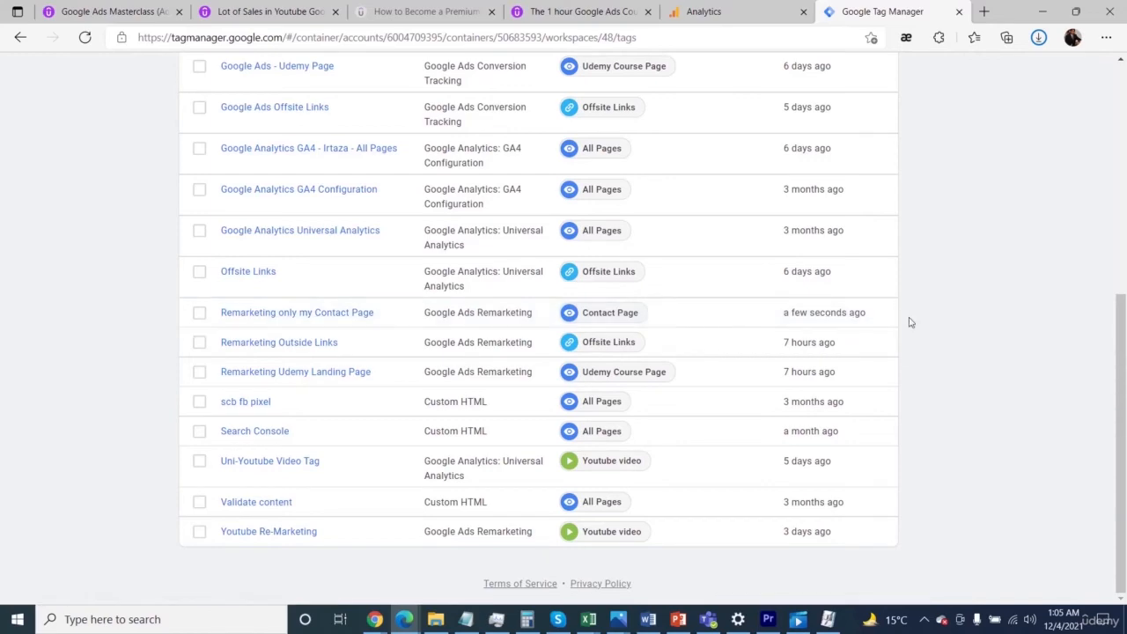
pyautogui.scroll(5, 1094, 408)
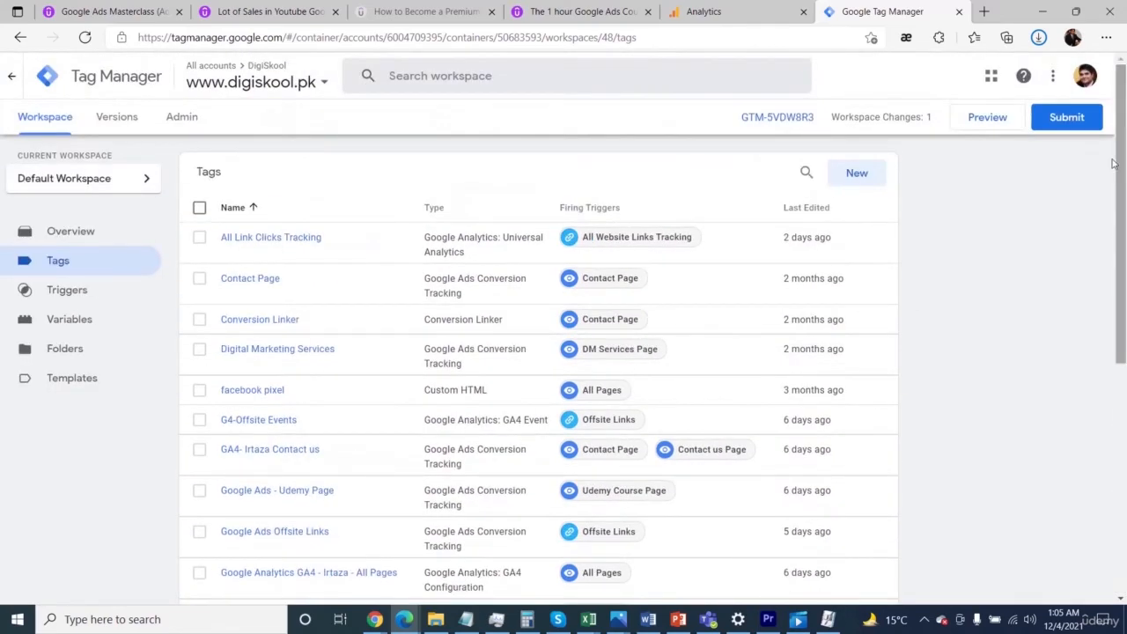
pyautogui.click(1063, 126)
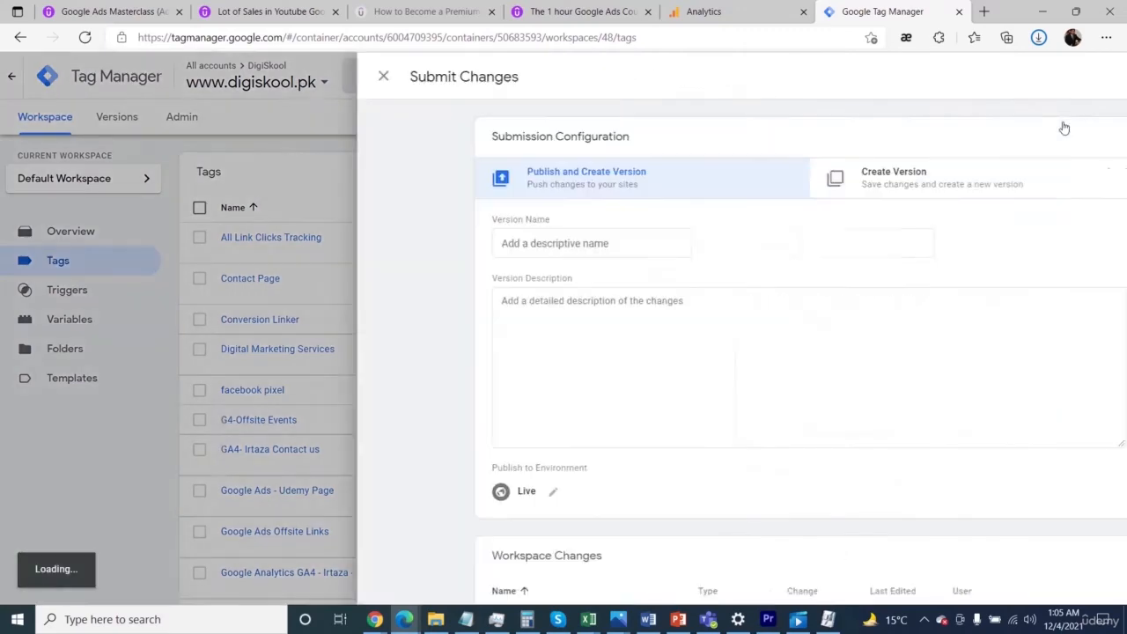
pyautogui.click(619, 344)
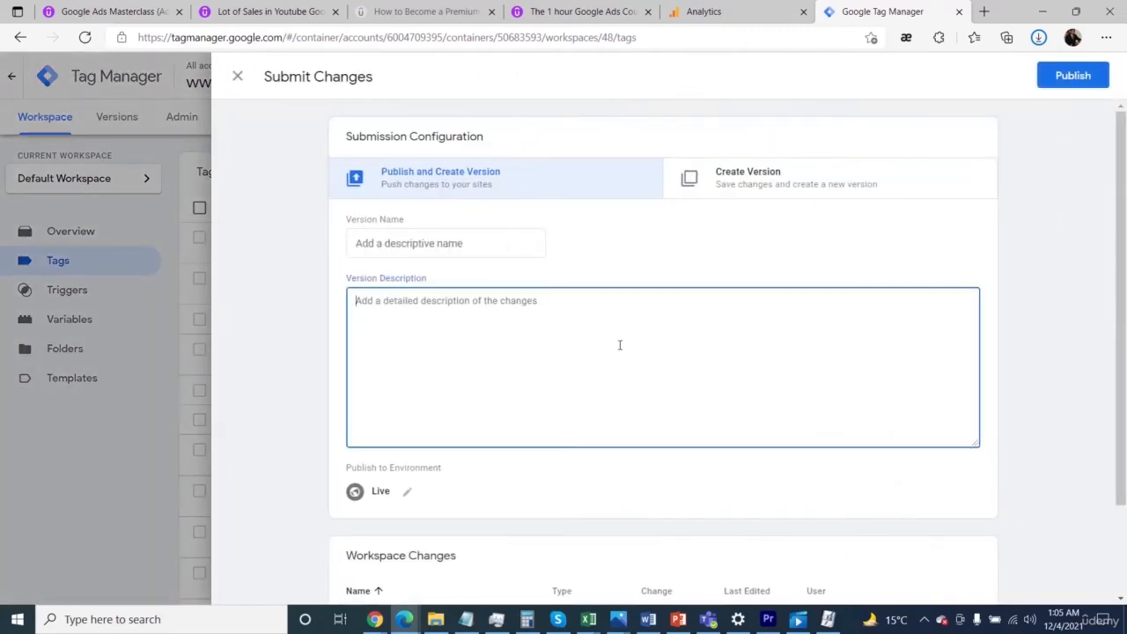
pyautogui.write('Done')
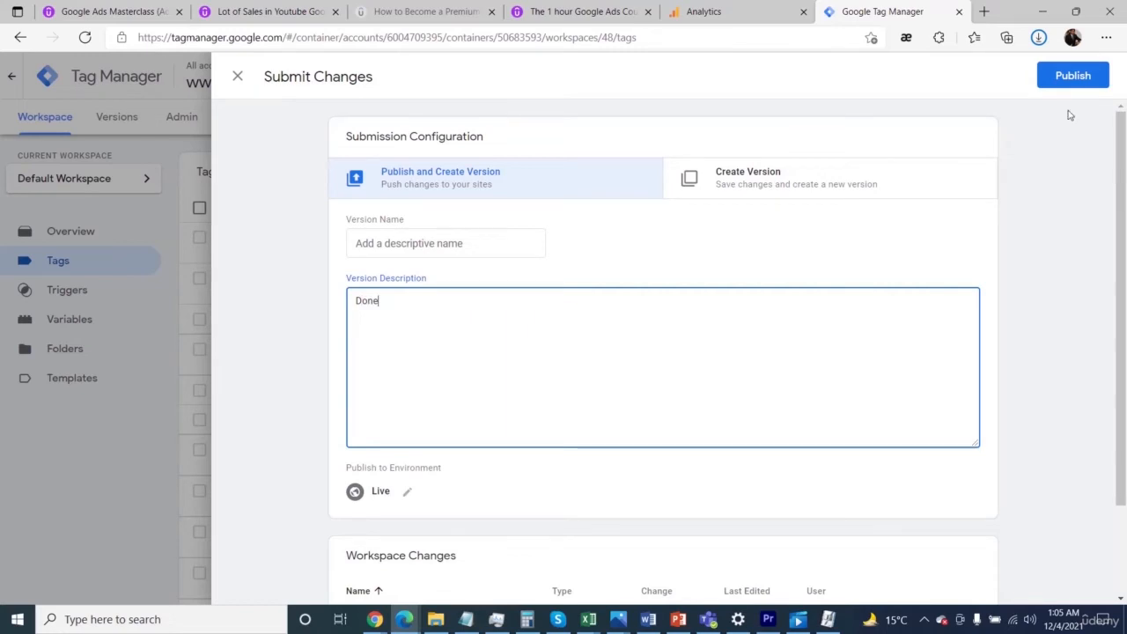
pyautogui.click(1063, 77)
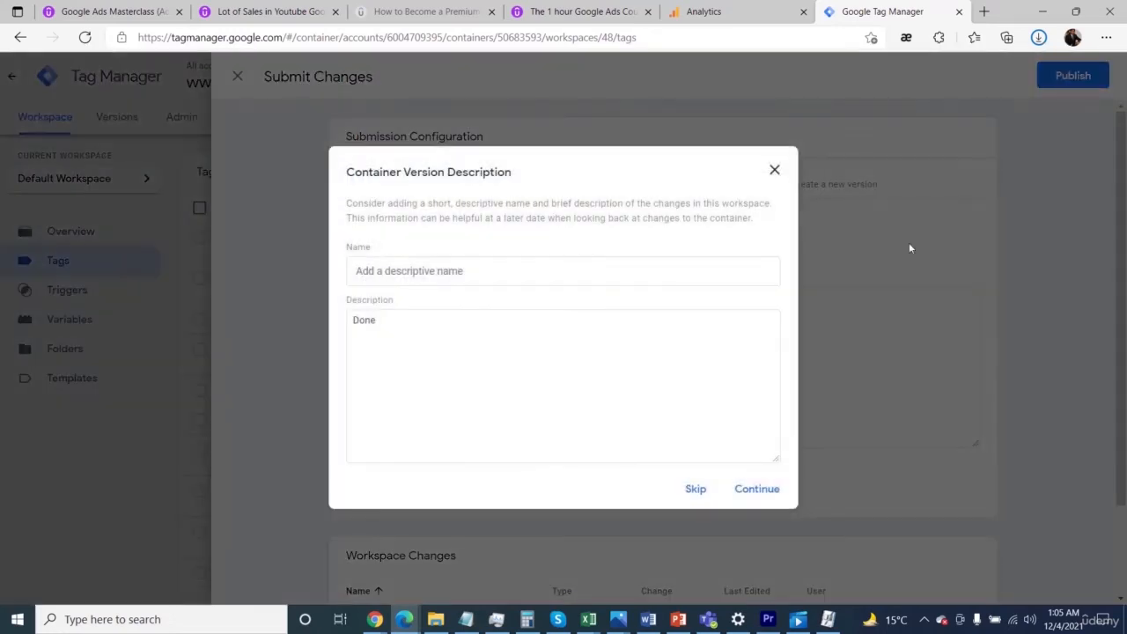
pyautogui.doubleClick(447, 370)
pyautogui.click(759, 489)
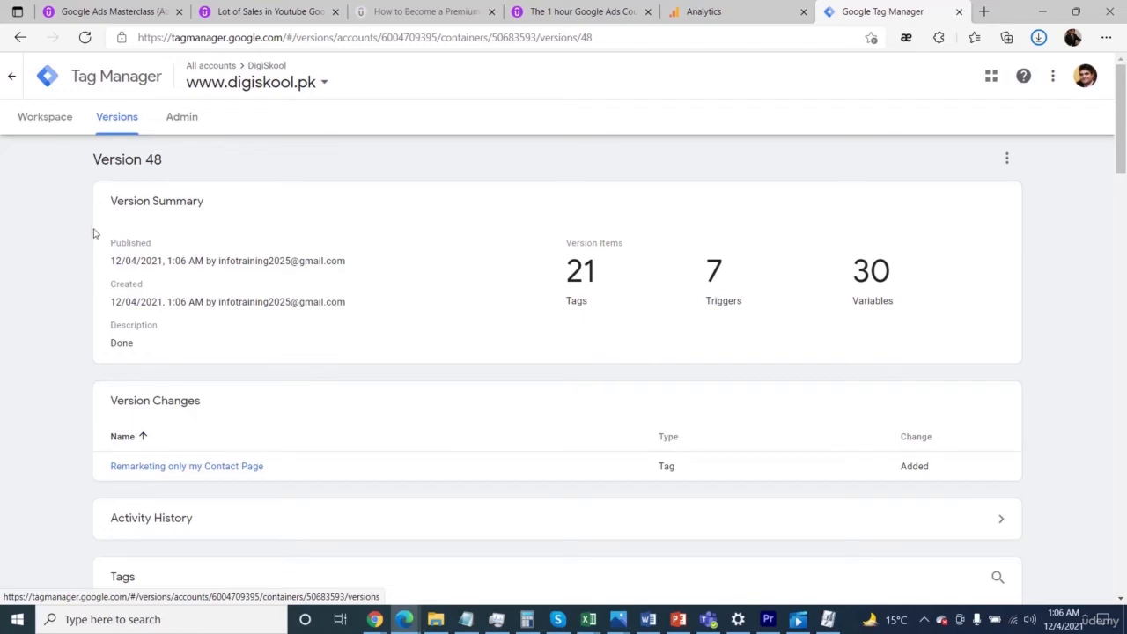
pyautogui.click(48, 124)
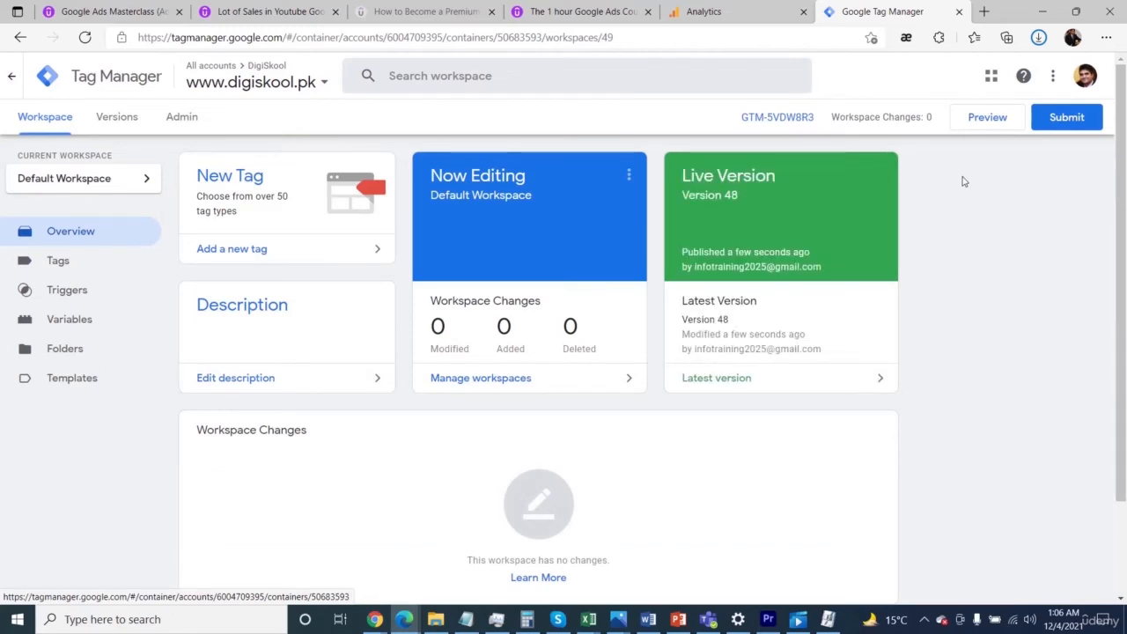
pyautogui.click(985, 123)
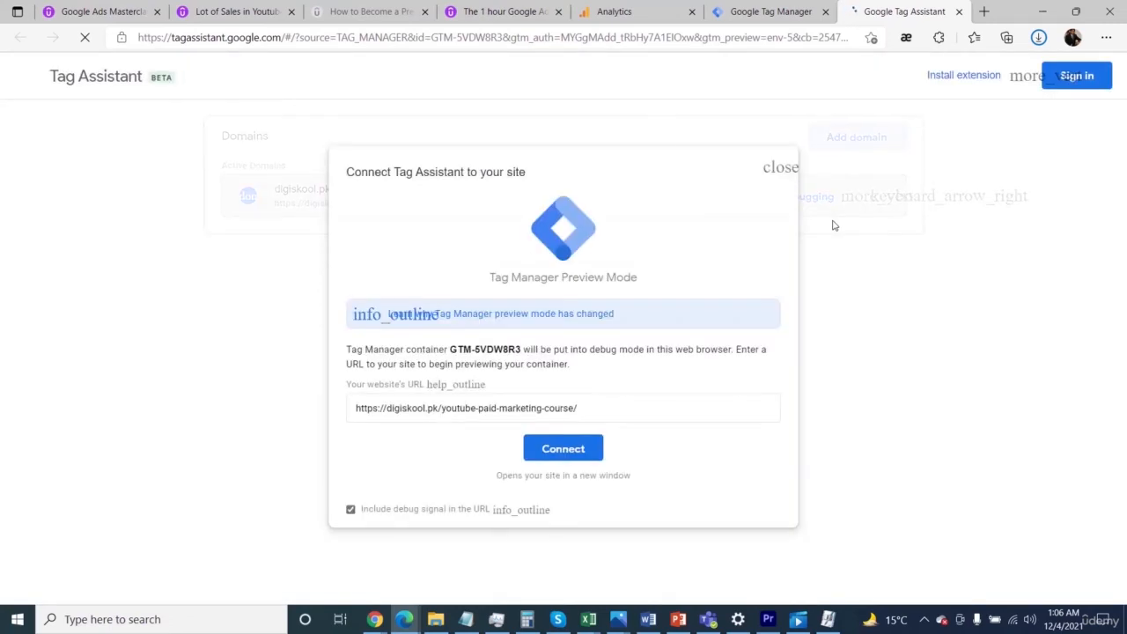
pyautogui.click(626, 405)
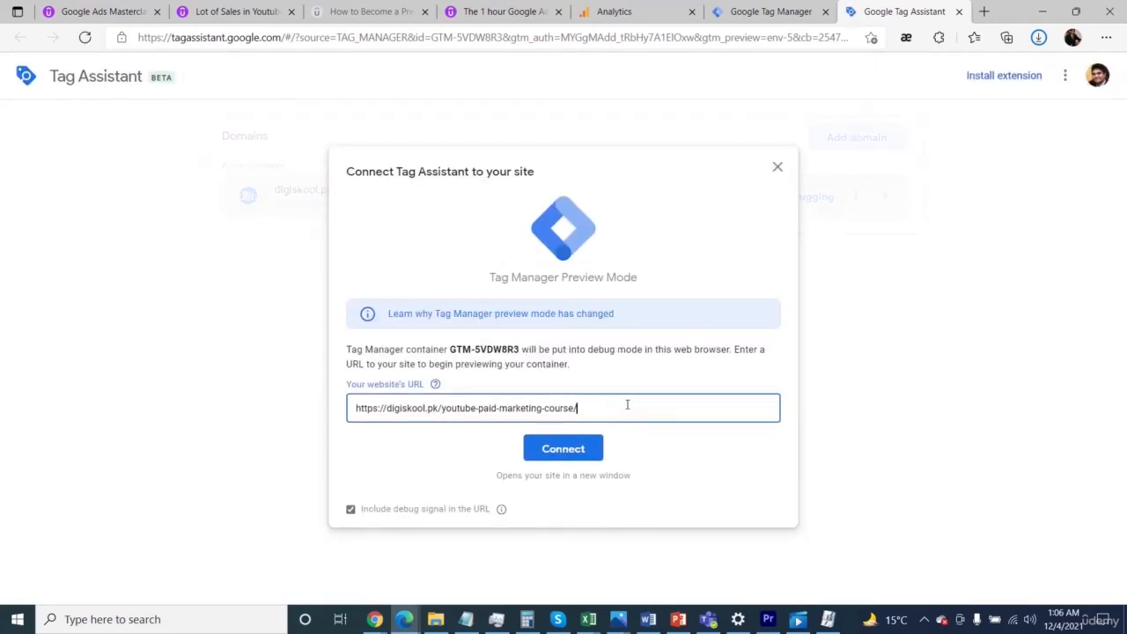
pyautogui.press('BackSpace')
pyautogui.press('BackSpace')
pyautogui.press('BackSpace')
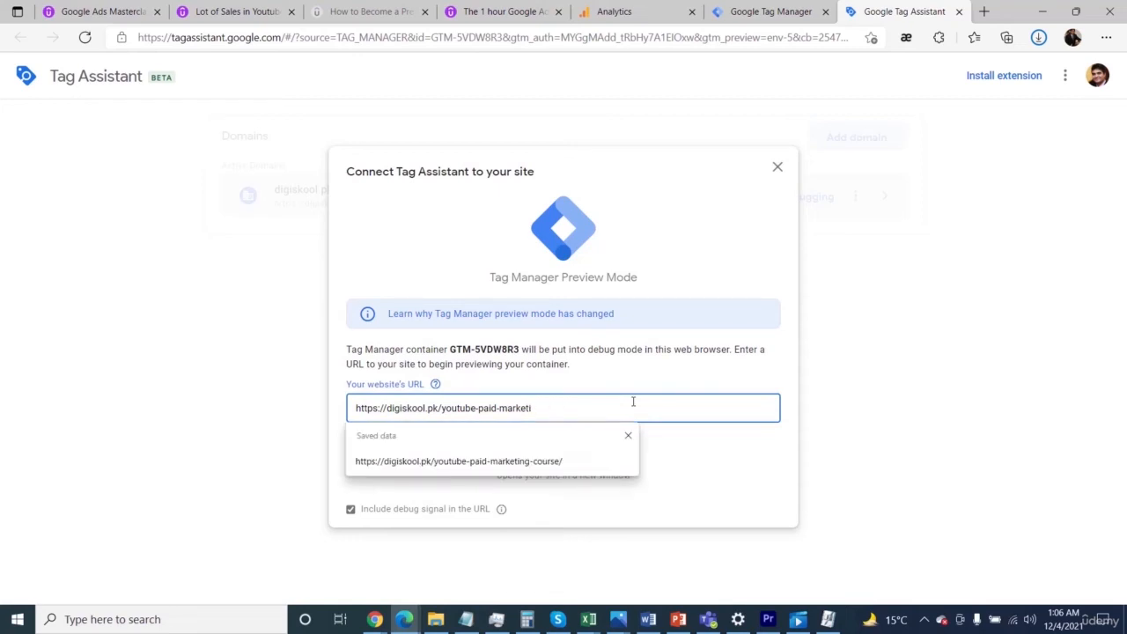
pyautogui.press('BackSpace')
pyautogui.press('BackSpace')
pyautogui.press('BackSpace')
pyautogui.press('BackSpace')
pyautogui.press('BackSpace')
pyautogui.press('BackSpace')
pyautogui.press('BackSpace')
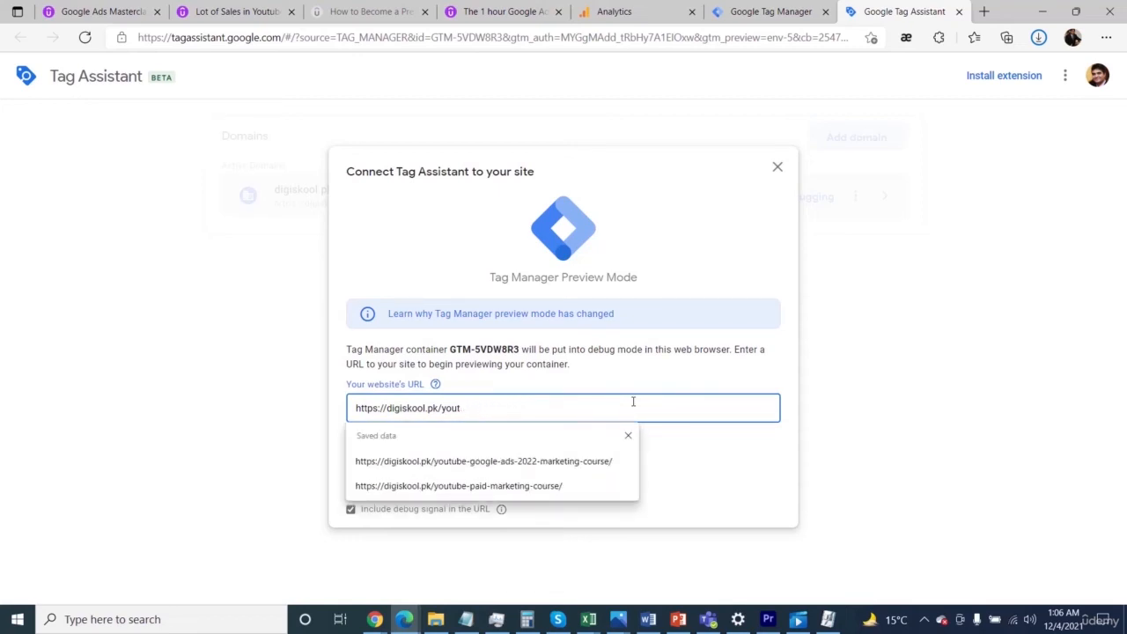
pyautogui.press('BackSpace')
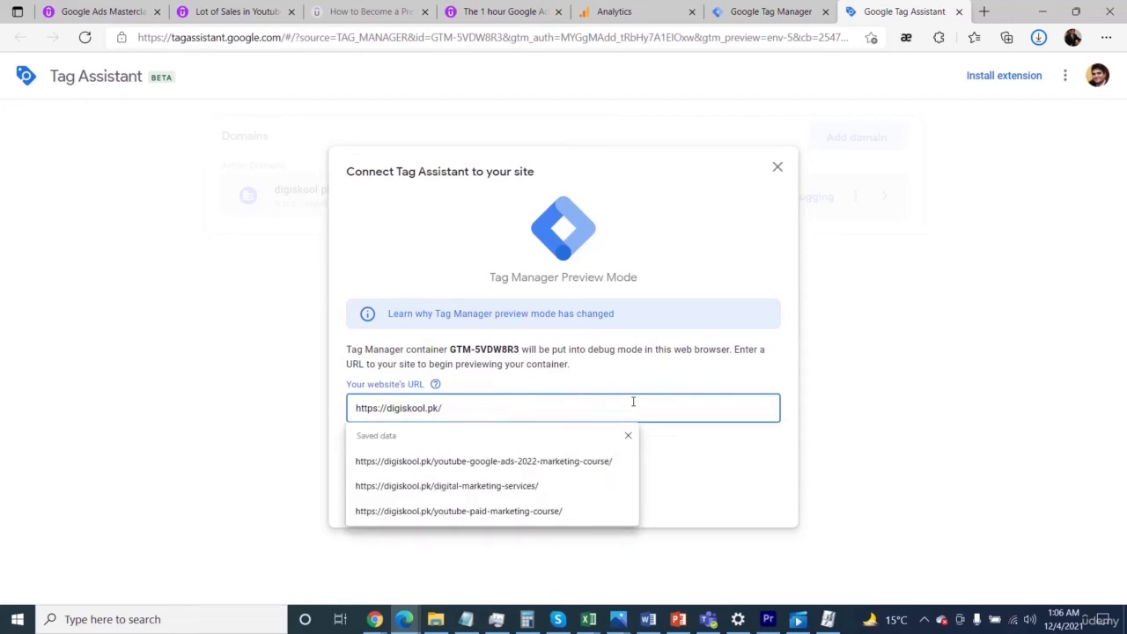
pyautogui.write('contact')
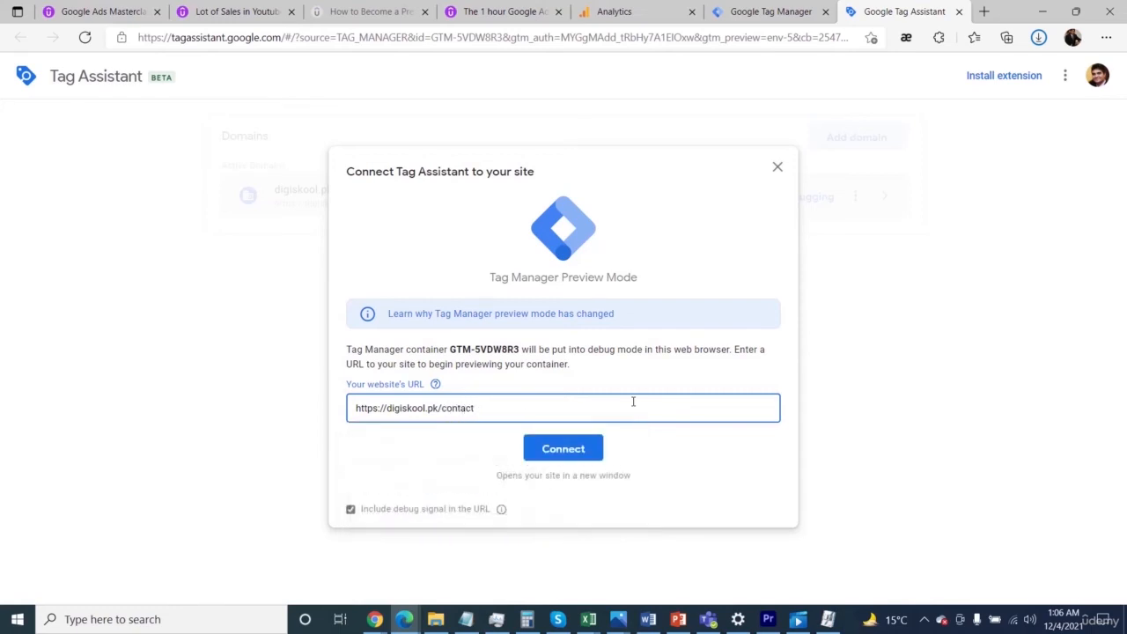
pyautogui.click(603, 453)
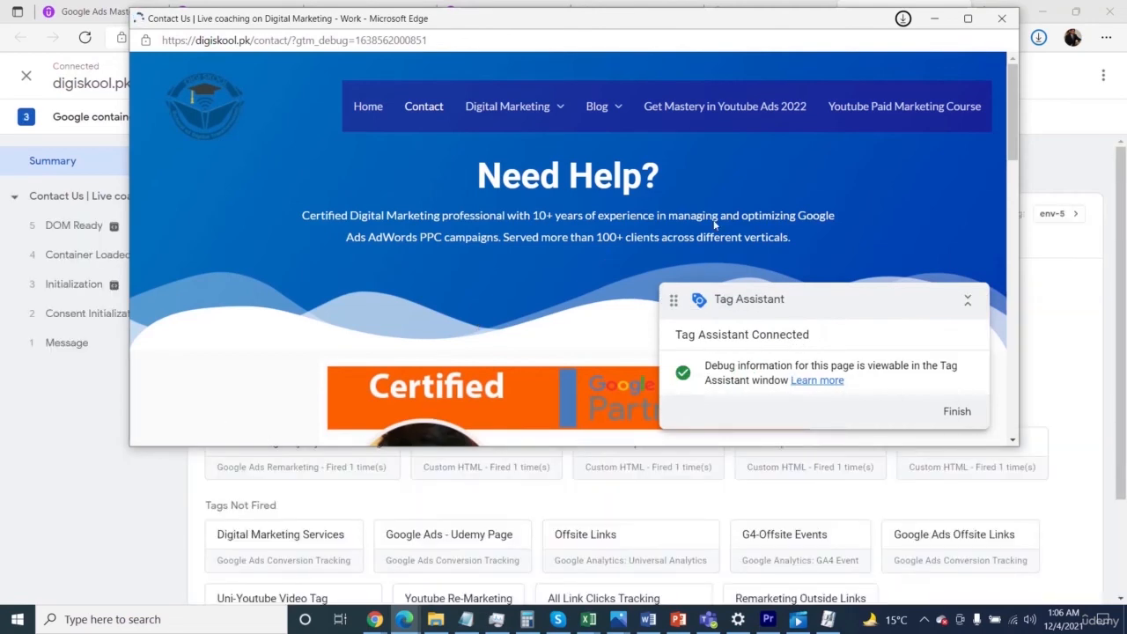
# Step: Return from the contact page to Tag Assistant and examine which container tags fired and which did not
pyautogui.click(968, 18)
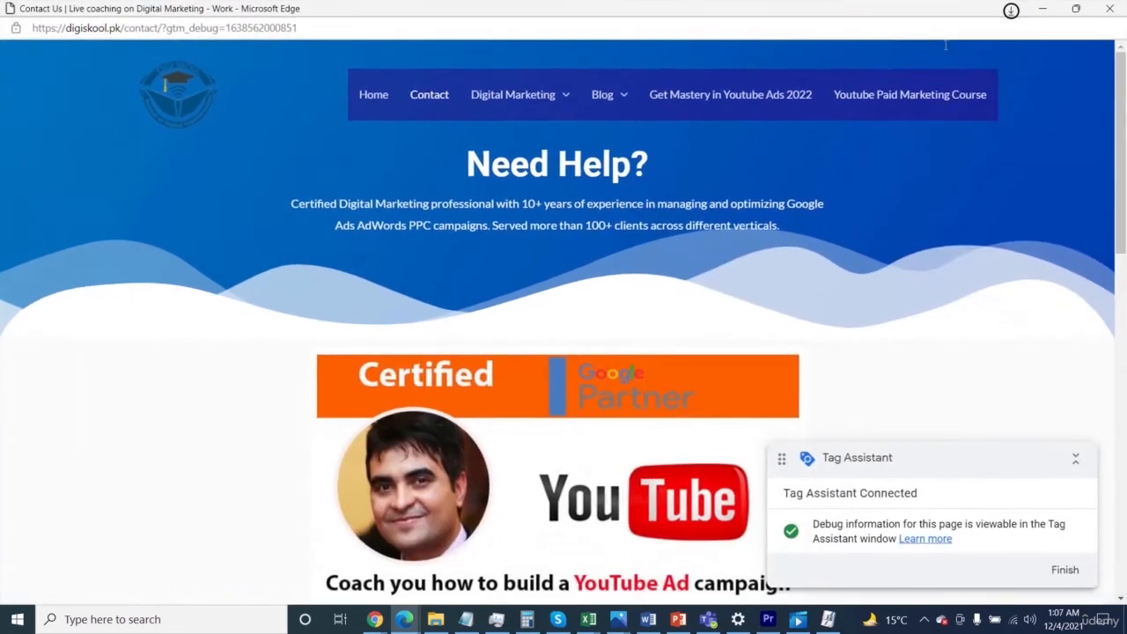
pyautogui.click(1041, 8)
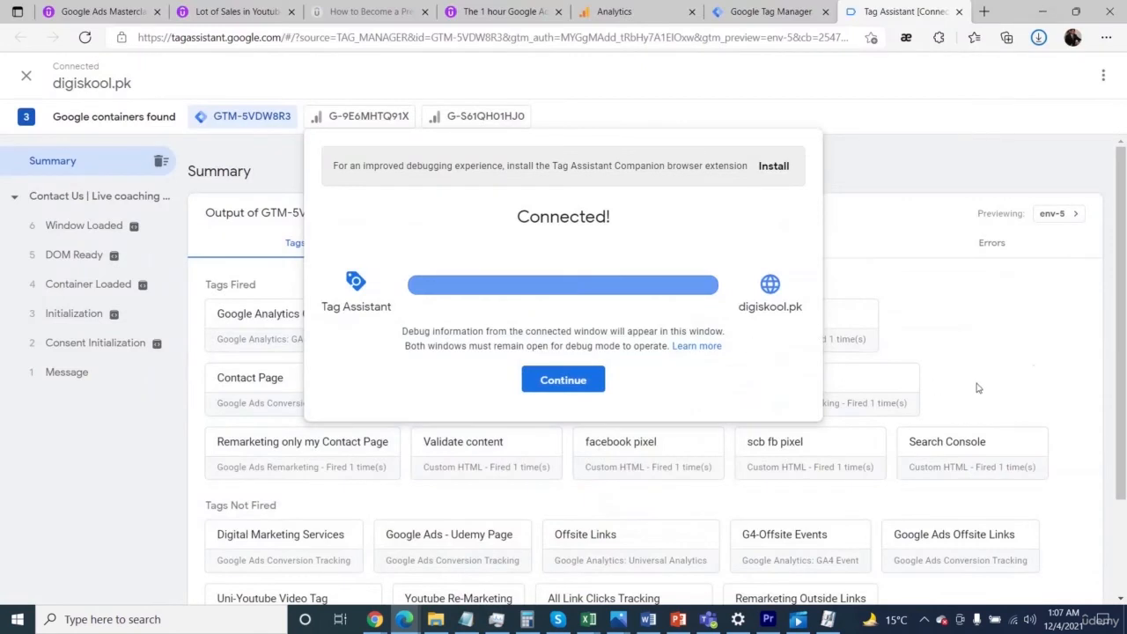
pyautogui.click(584, 387)
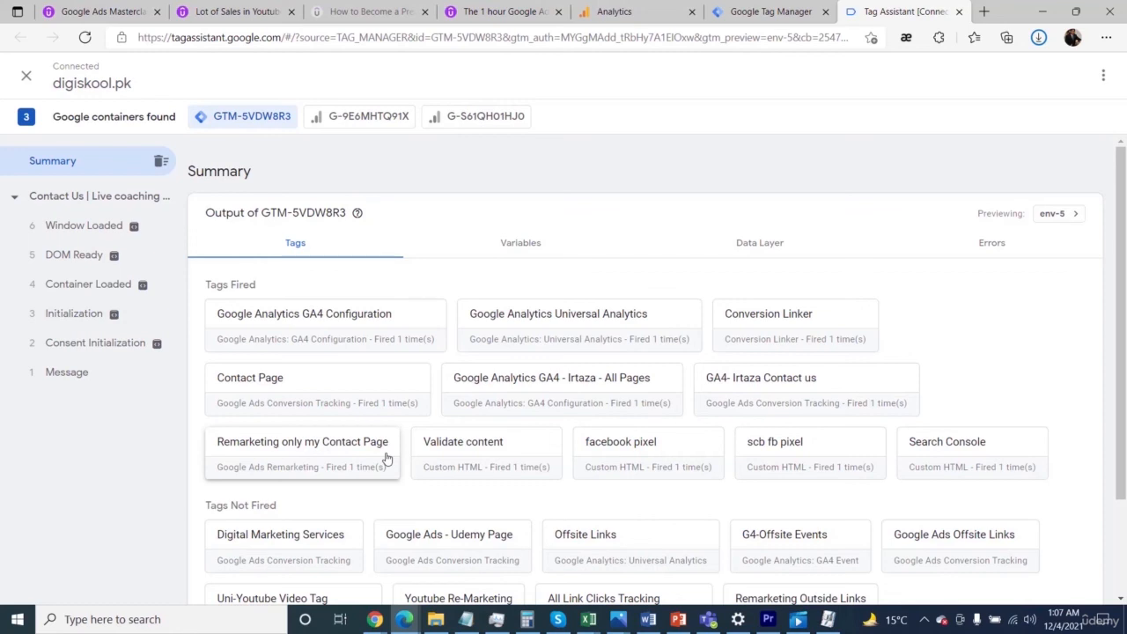
pyautogui.moveTo(1125, 360); pyautogui.dragTo(1126, 398)
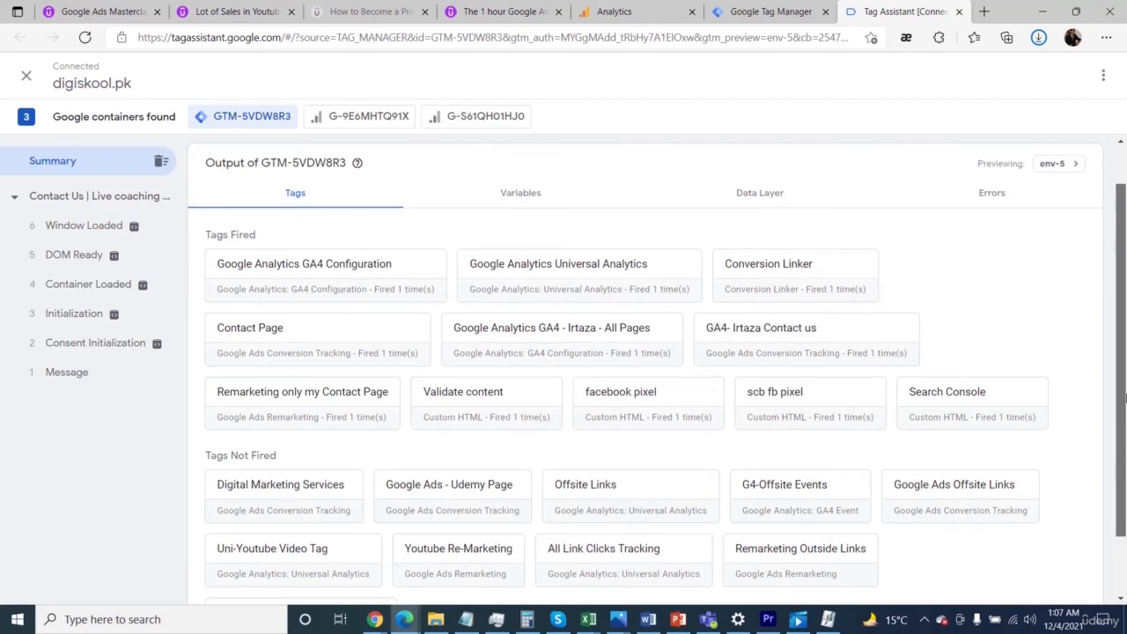